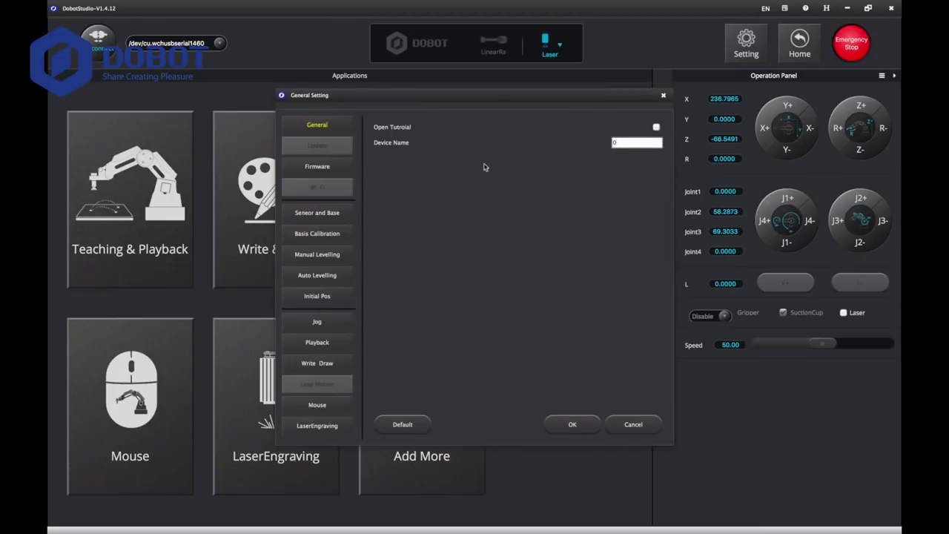
- Burn the 3D Printer Firmware (RepetierHost-V4.1.1) onto the Dobot from DobotStudio's Firmware settings
left_click(341, 169)
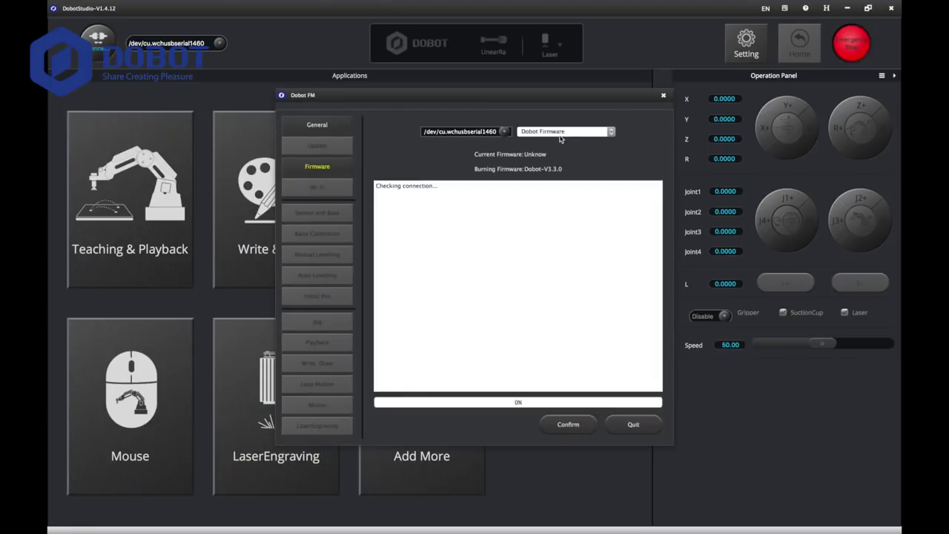
left_click(561, 133)
left_click(550, 141)
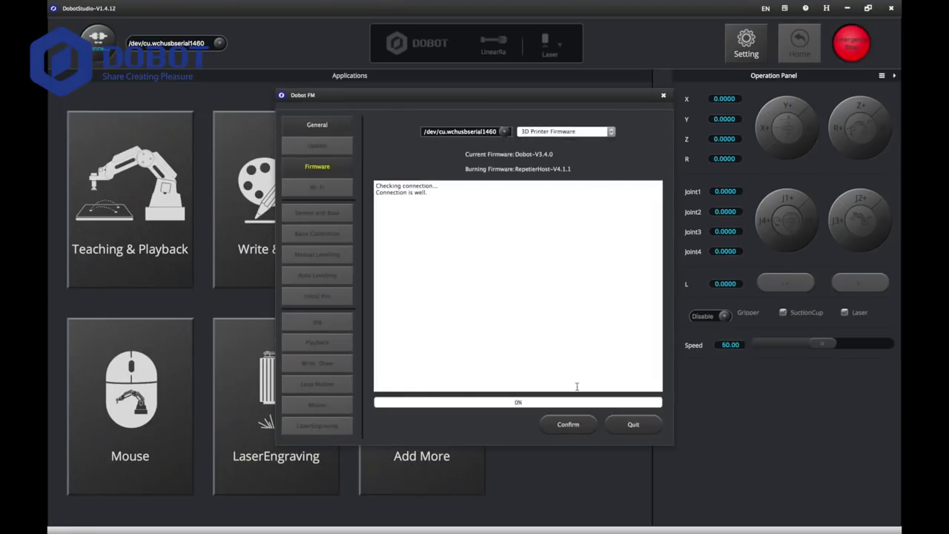
left_click(576, 425)
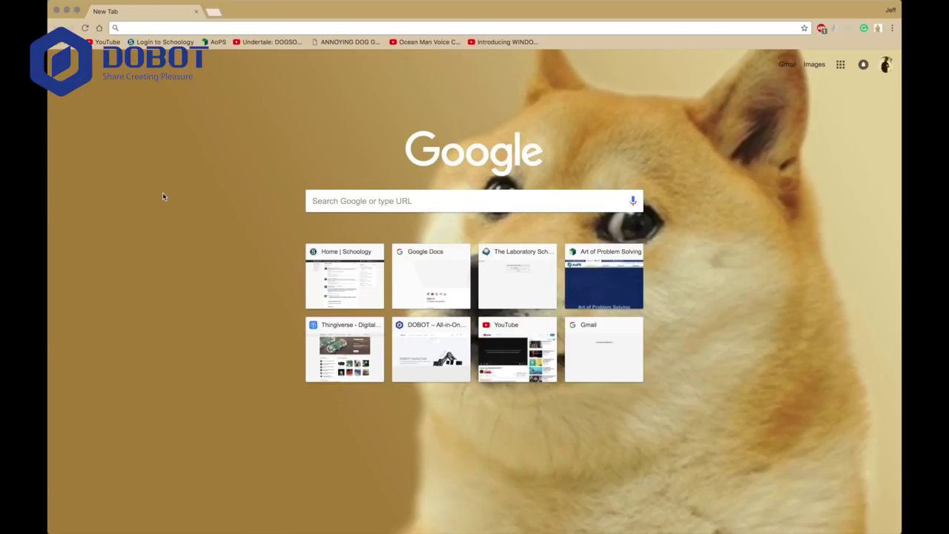
- Search Google for 'cura'
type("cu")
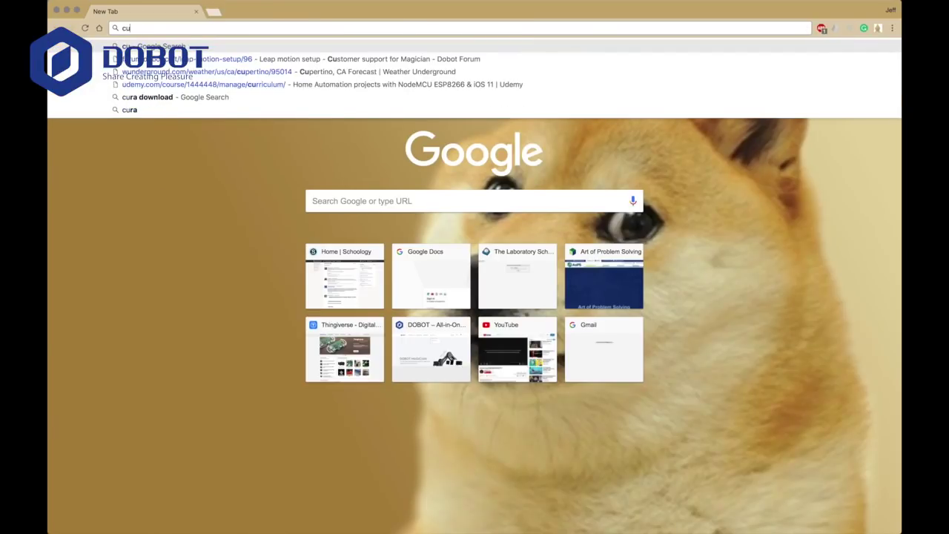
key("BackSpace")
key("BackSpace")
type("cura")
key("Return")
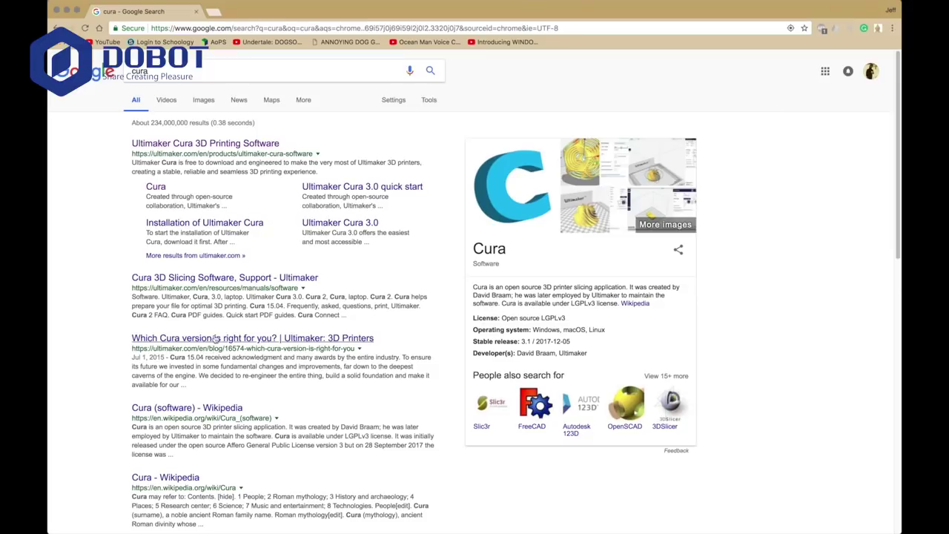
- Open the Ultimaker Cura software page and go to its all-versions list
left_click(192, 149)
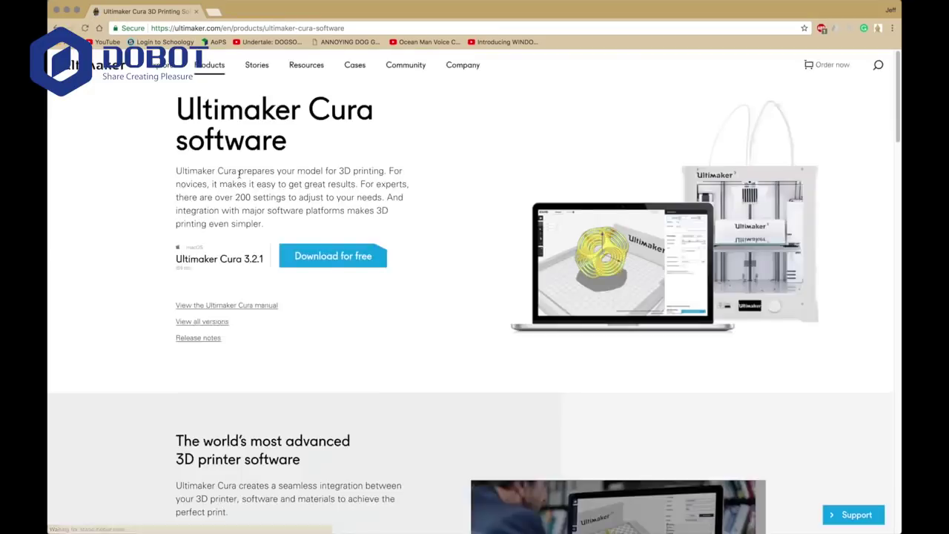
scroll(249, 182, "down", 15)
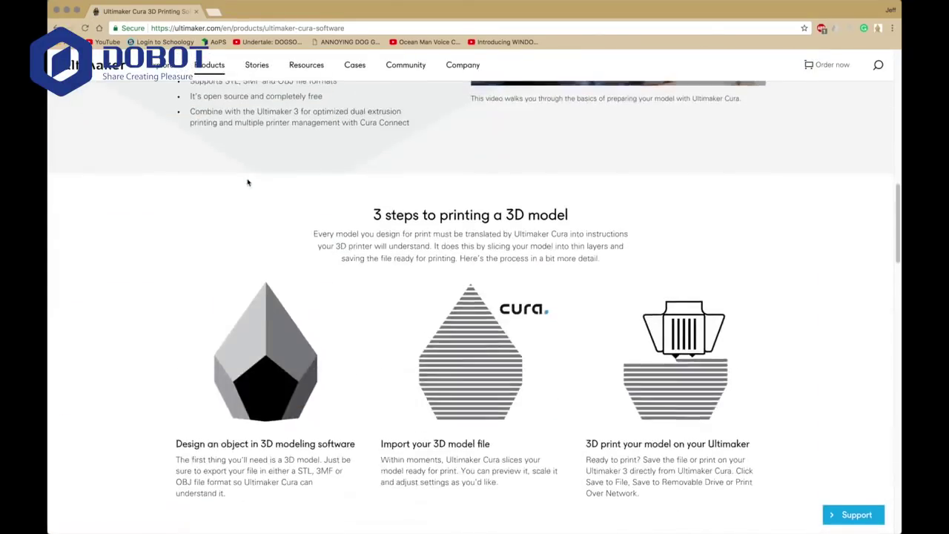
scroll(248, 182, "down", 15)
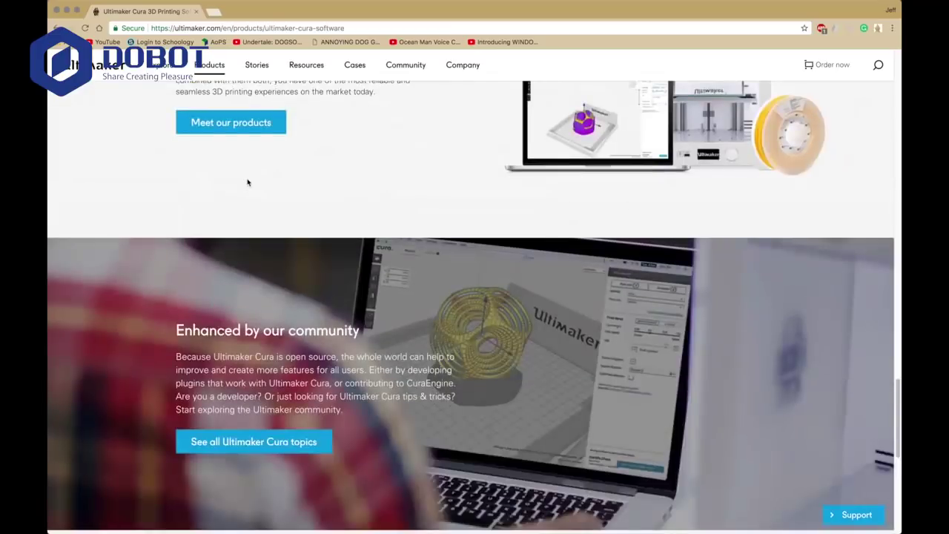
scroll(249, 181, "up", 2)
scroll(248, 181, "down", 2)
scroll(247, 178, "up", 5)
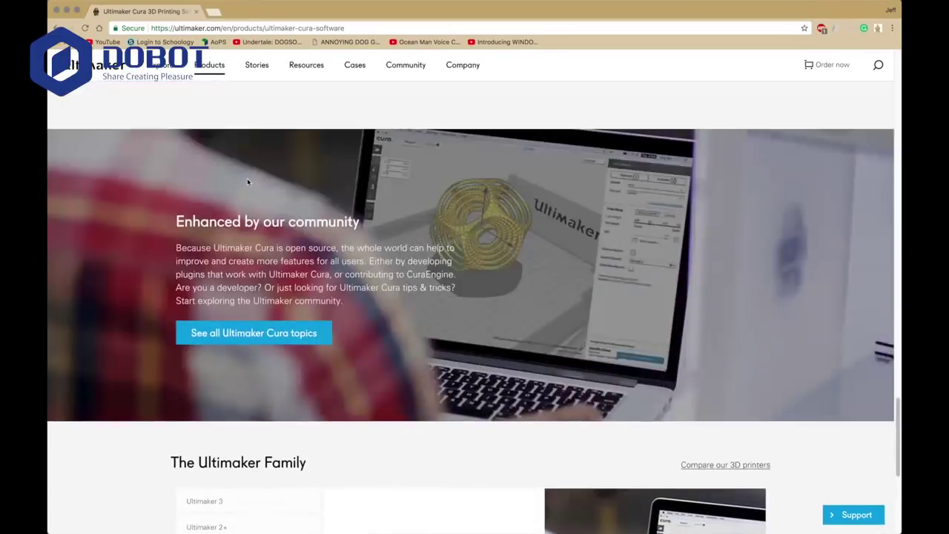
scroll(249, 193, "up", 3)
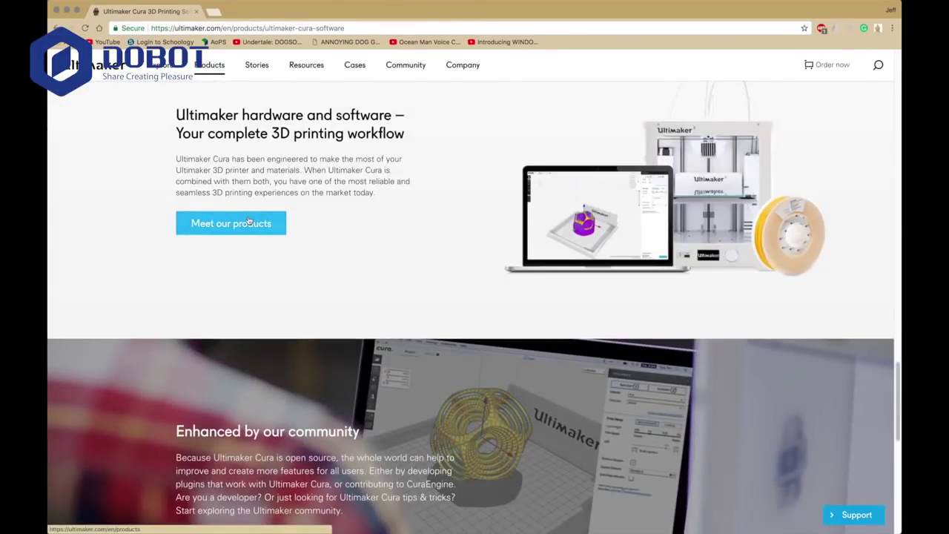
scroll(245, 225, "up", 15)
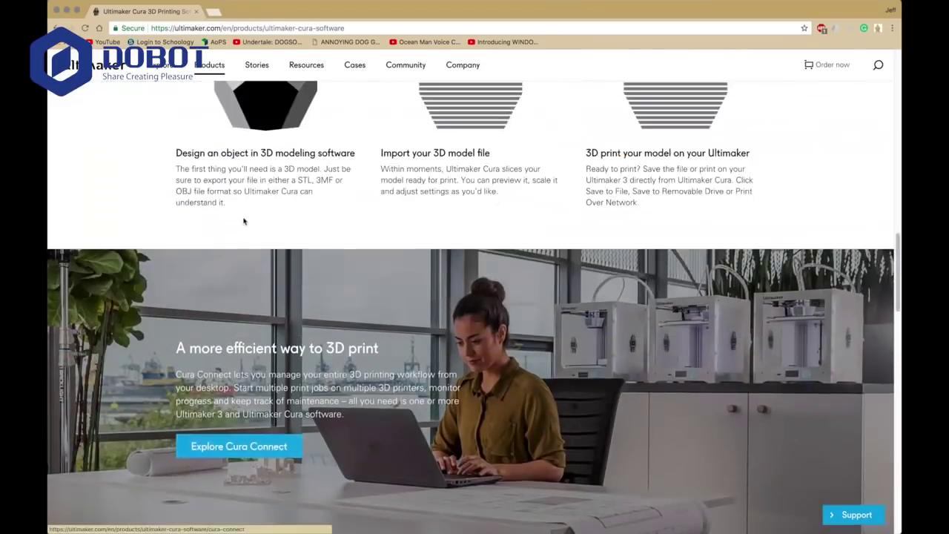
scroll(243, 218, "up", 10)
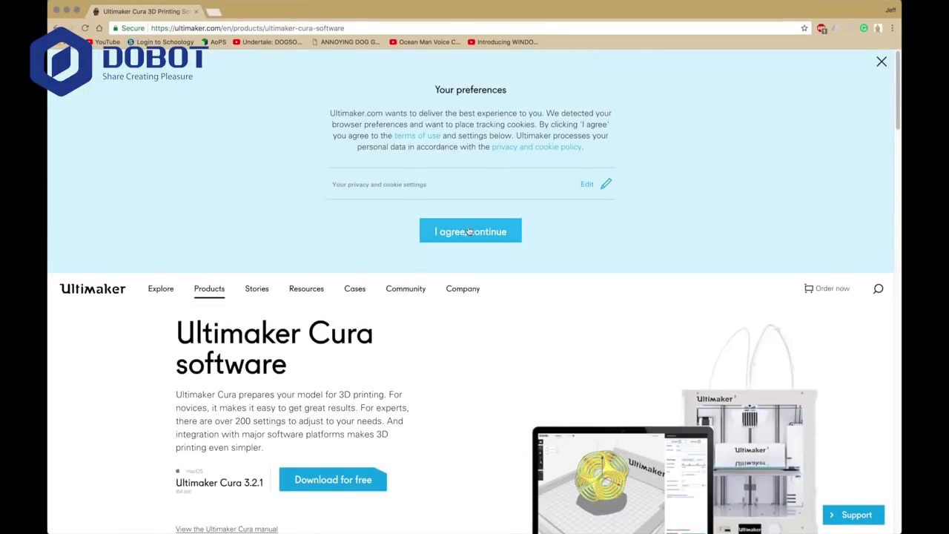
mouse_move(463, 288)
scroll(474, 420, "down", 3)
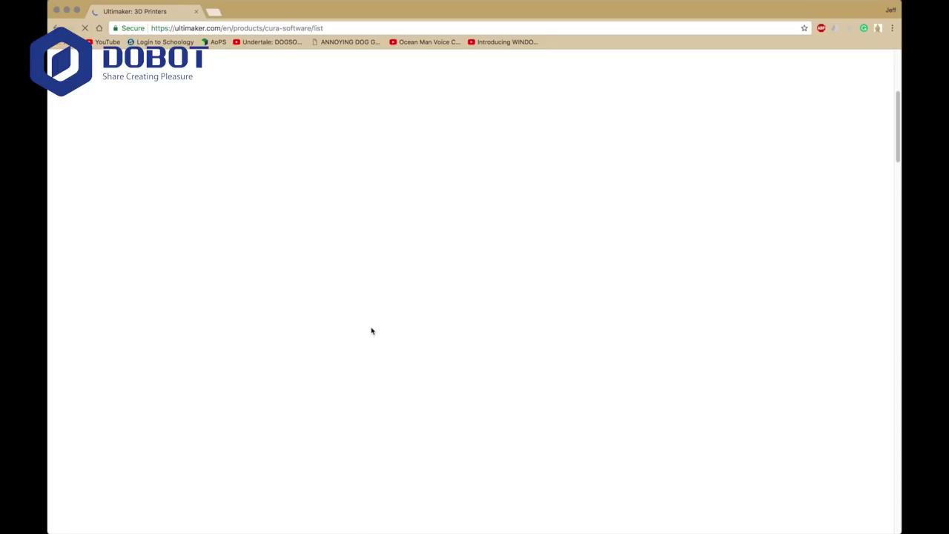
- Scroll the Cura versions list down to Version 14.07
scroll(367, 328, "down", 5)
scroll(366, 329, "down", 5)
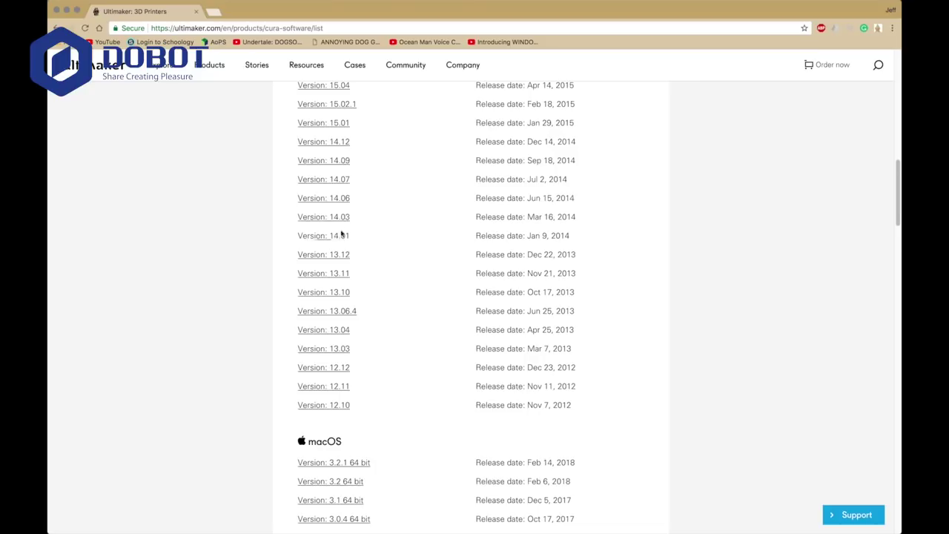
scroll(217, 239, "down", 5)
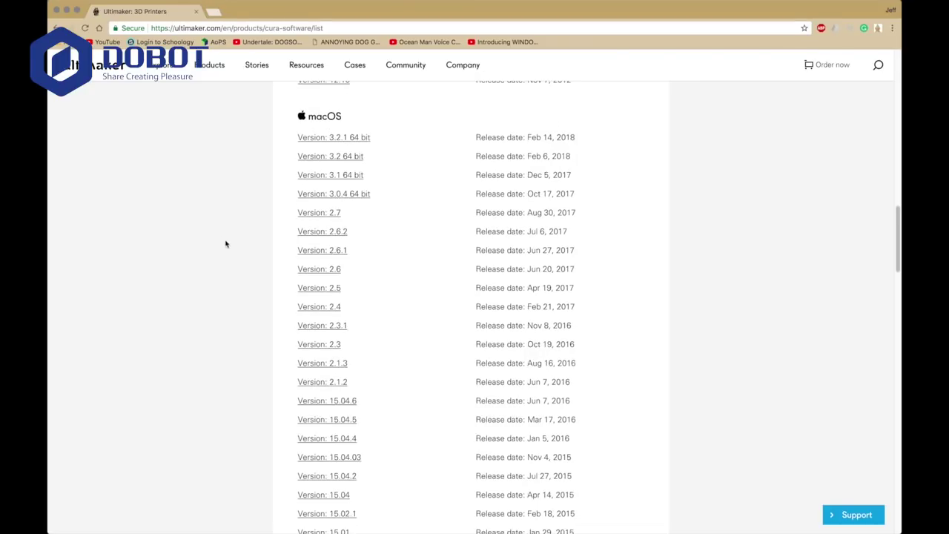
scroll(312, 341, "down", 5)
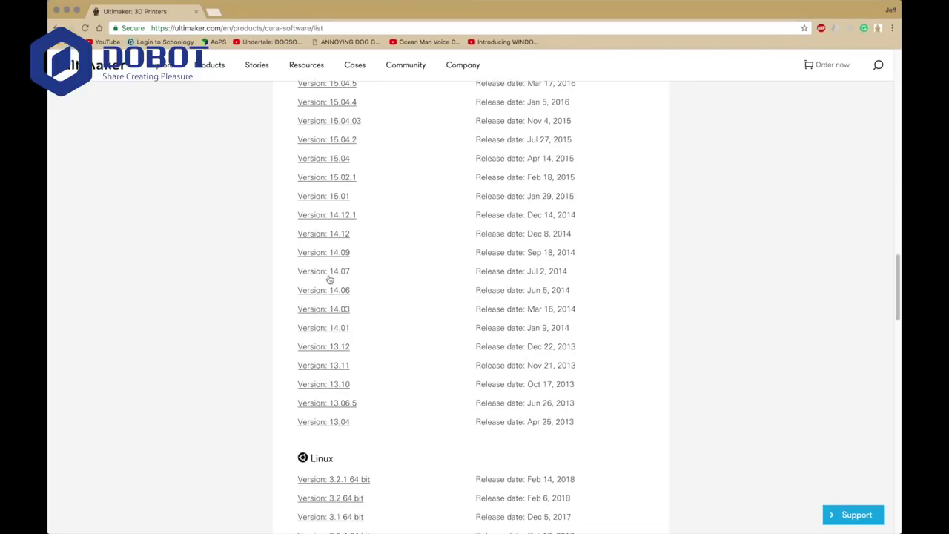
scroll(350, 330, "down", 10)
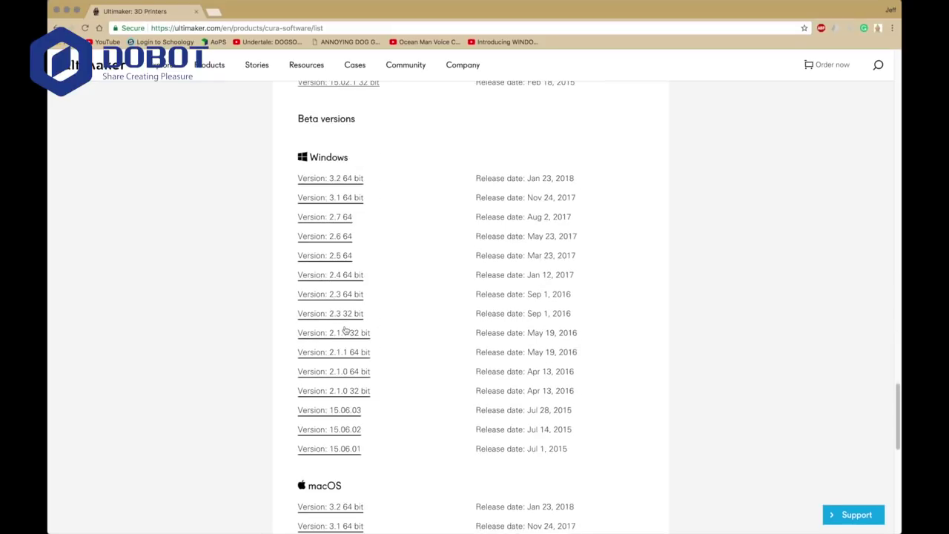
scroll(347, 330, "up", 2)
scroll(345, 330, "up", 15)
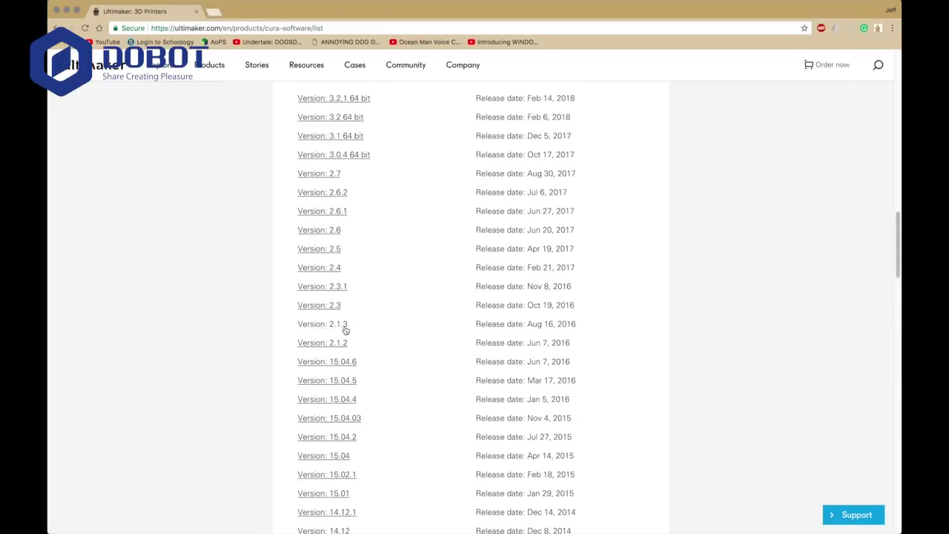
scroll(346, 329, "down", 5)
scroll(334, 285, "down", 4)
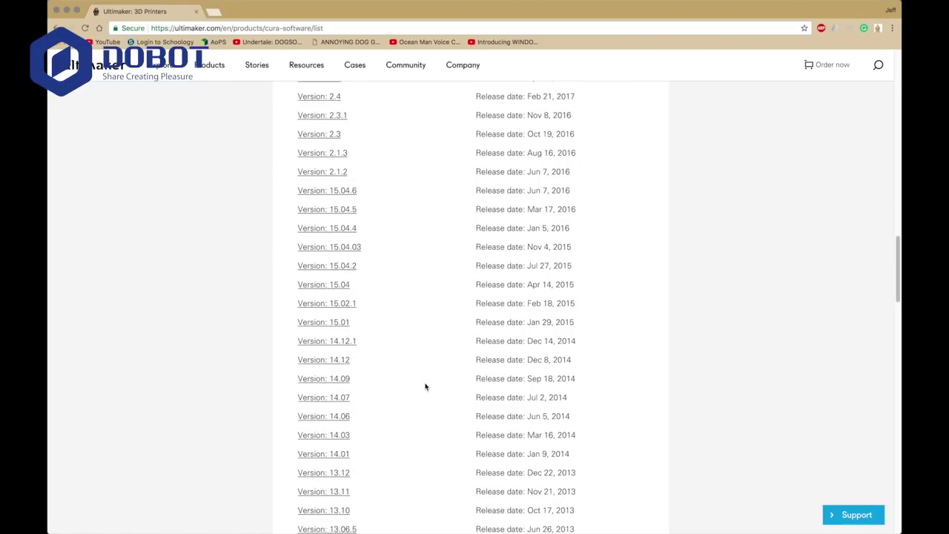
- Launch the Cura application through Spotlight search
key("super+space")
type("cura")
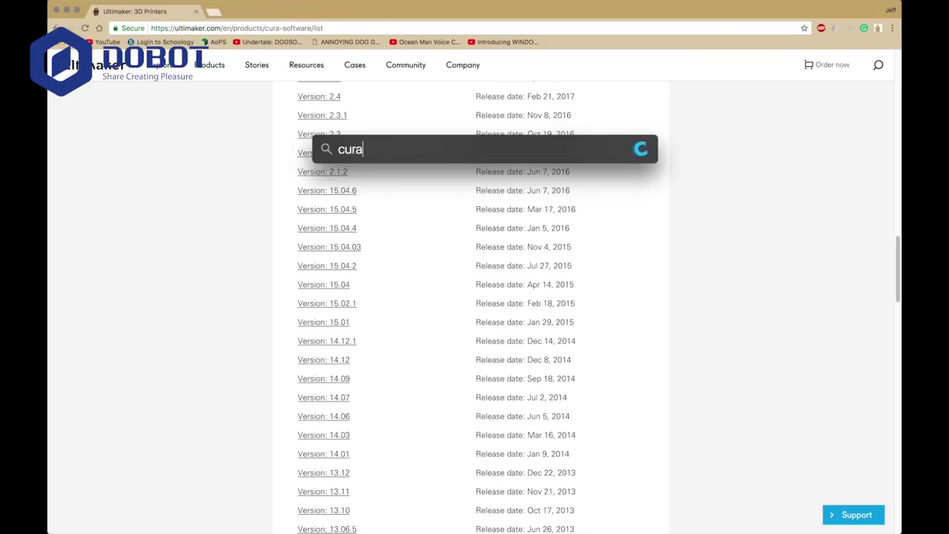
key("Return")
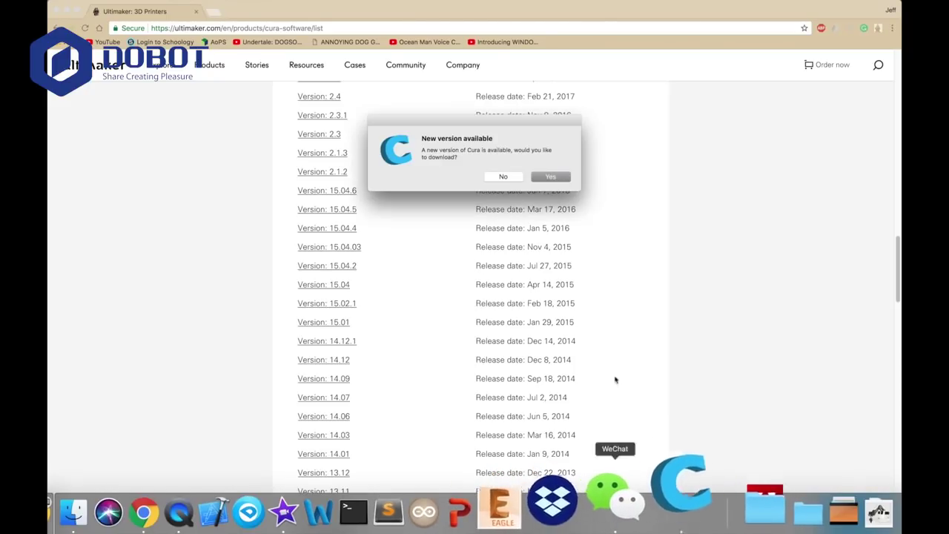
- Decline the Cura update, show Advanced settings, and open Dobotmagician's Machine settings (80×80×150 mm, circular)
left_click(504, 177)
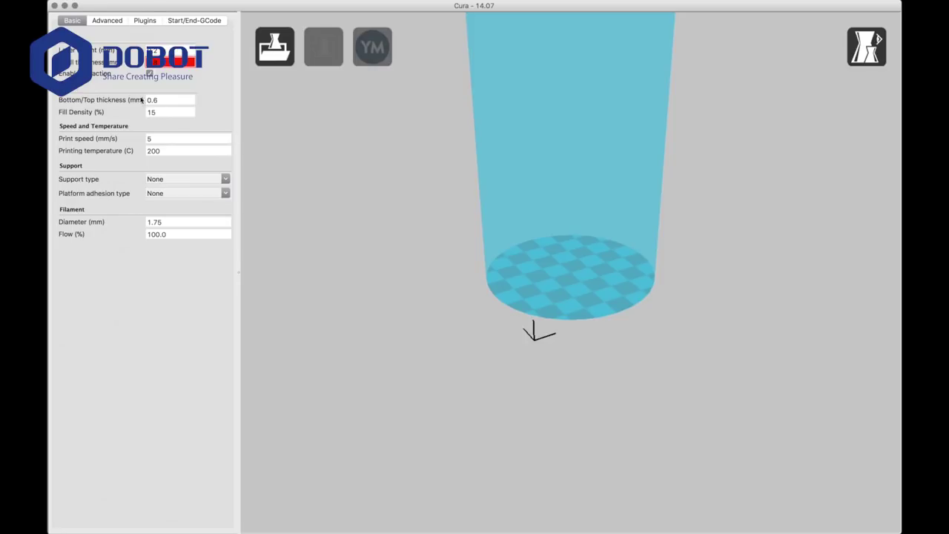
left_click(106, 6)
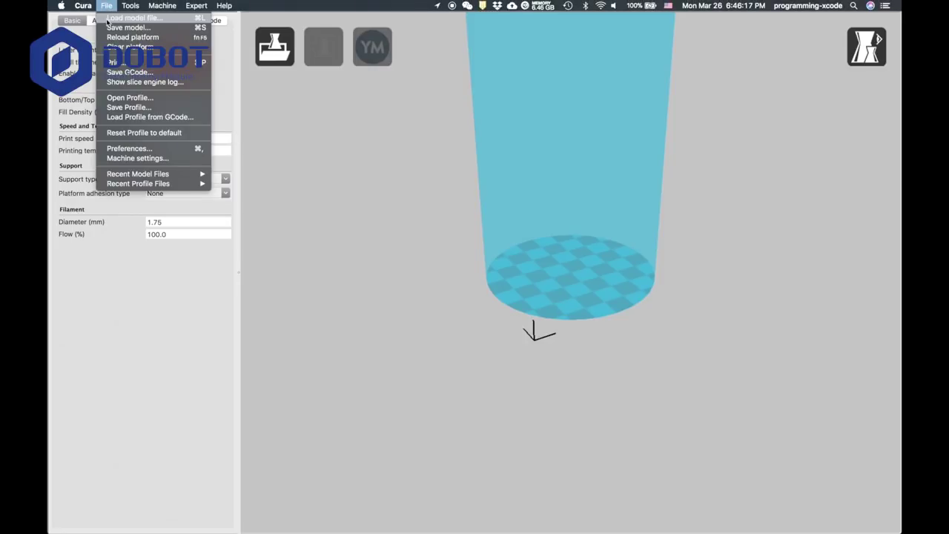
mouse_move(165, 6)
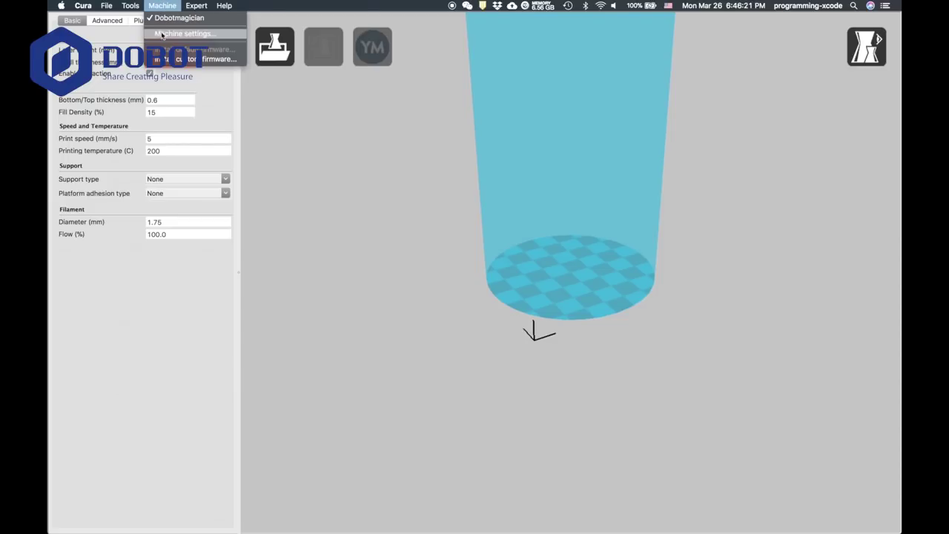
left_click(161, 34)
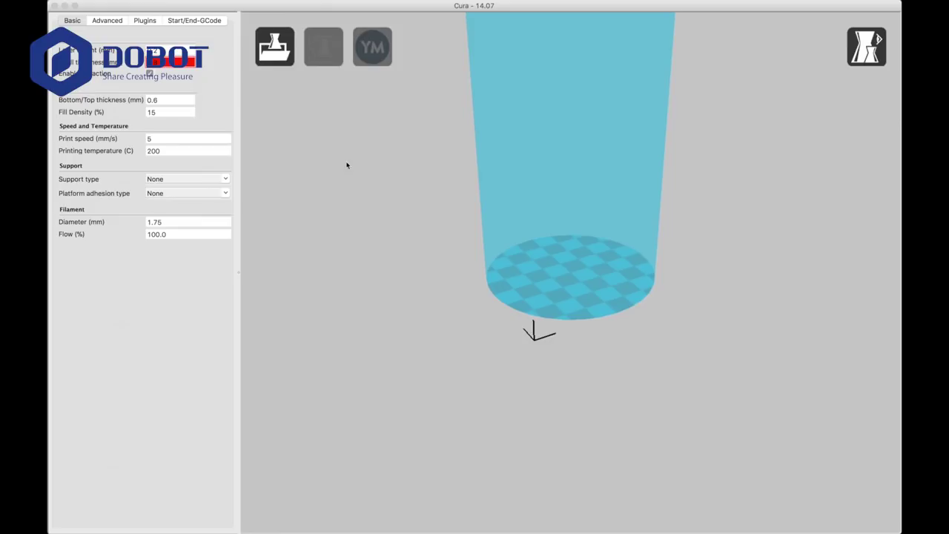
left_click(171, 7)
left_click(169, 34)
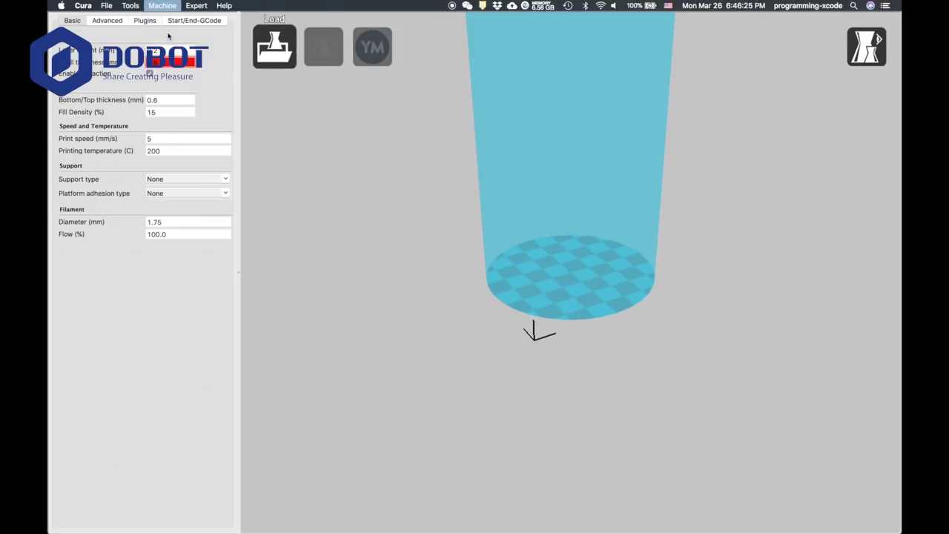
left_click(197, 5)
left_click(170, 6)
left_click(172, 34)
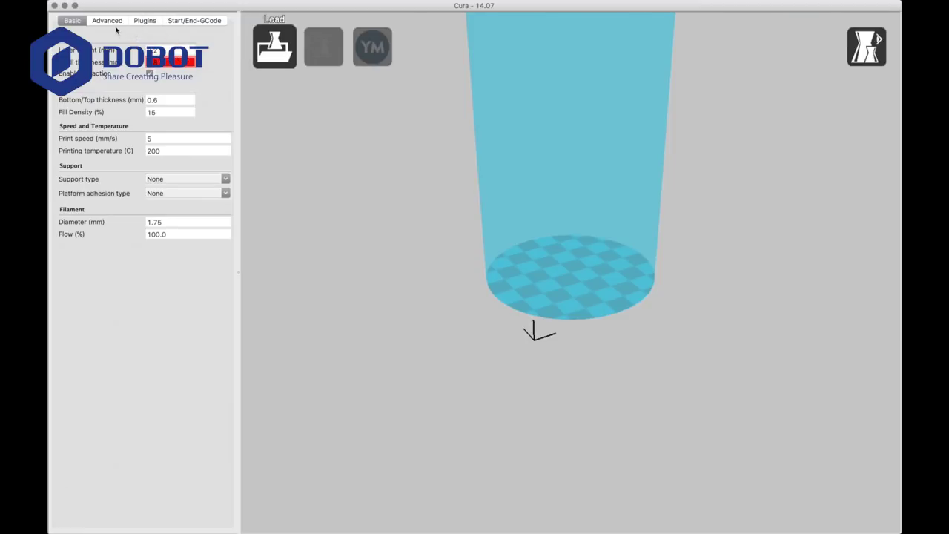
left_click(109, 21)
left_click(175, 6)
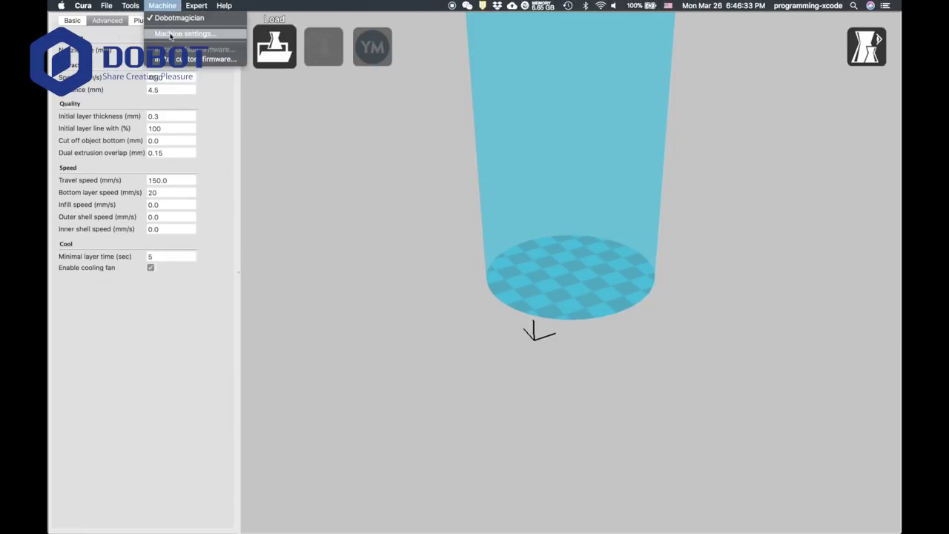
left_click(170, 34)
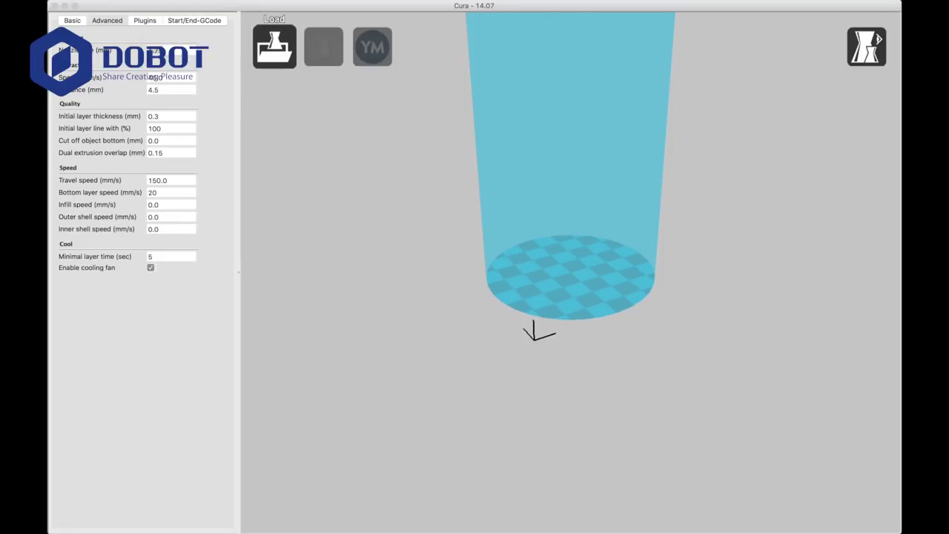
mouse_move(218, 528)
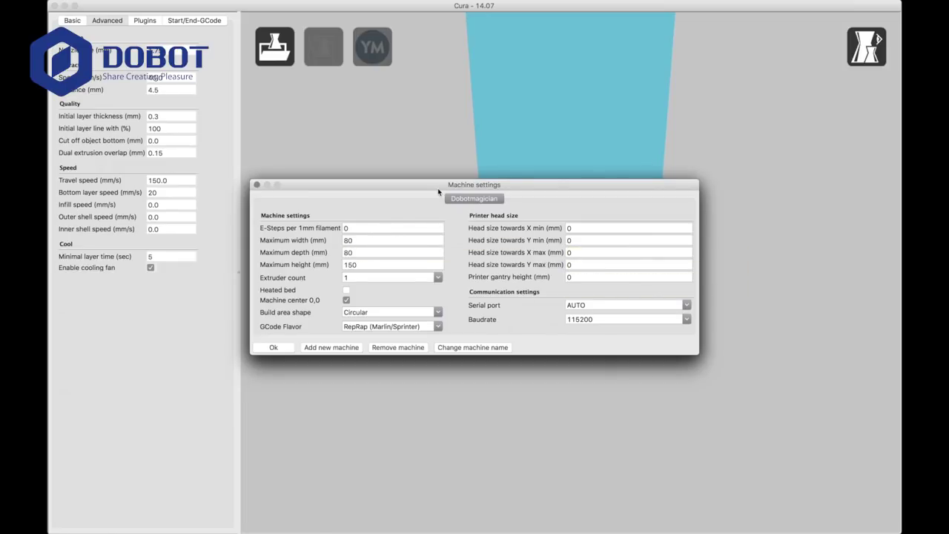
- Close the duplicate Machine settings window and rearrange the Cura window
left_click_drag(439, 192, 553, 128)
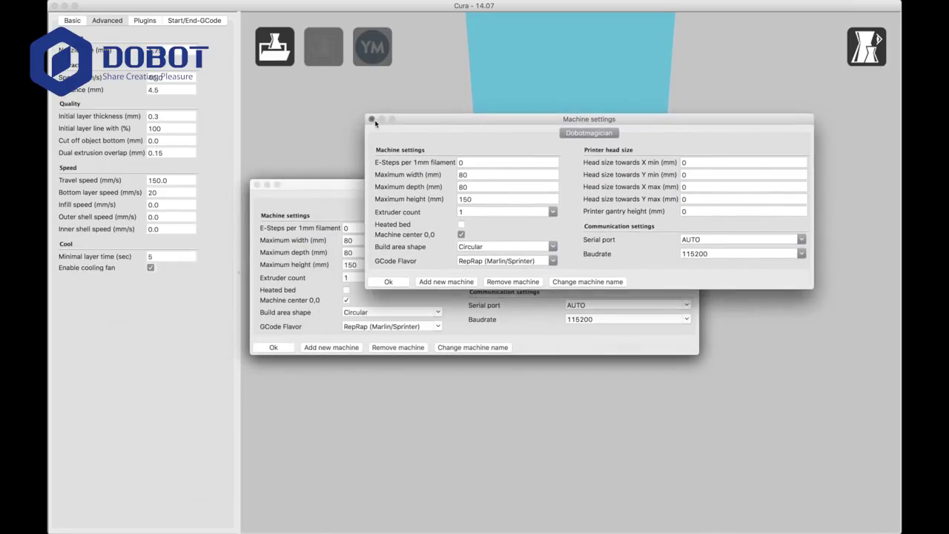
left_click(372, 118)
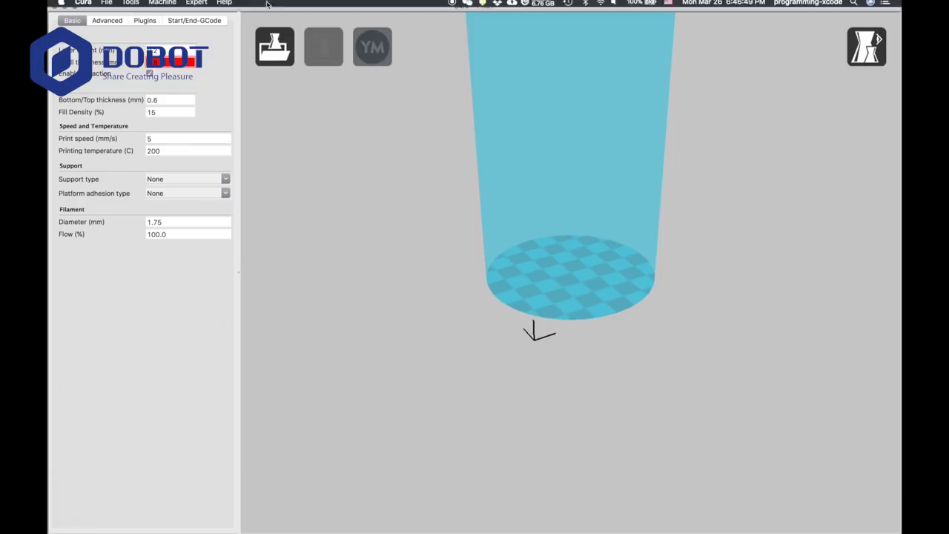
left_click(161, 5)
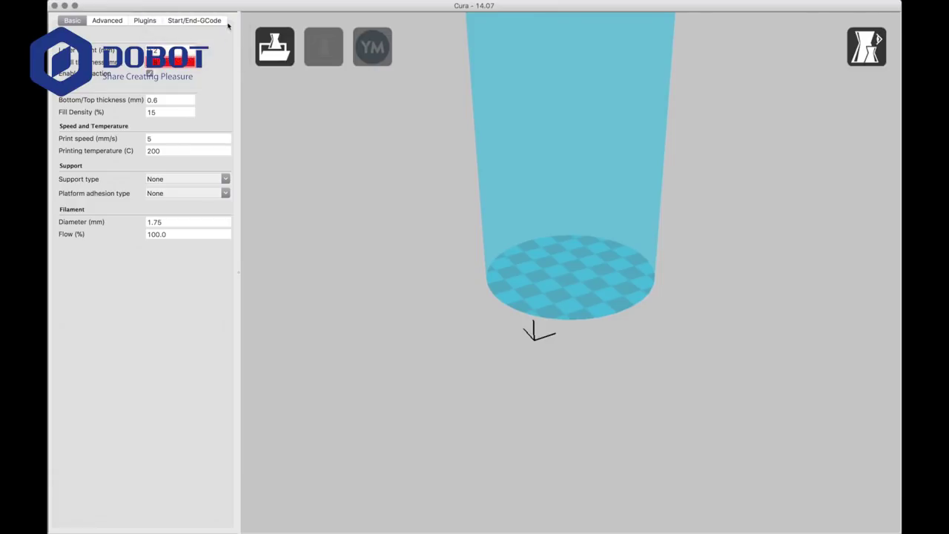
left_click_drag(255, 4, 269, 317)
left_click(204, 316)
mouse_move(204, 316)
left_mouse_down()
mouse_move(204, 88)
mouse_move(204, 326)
left_mouse_up()
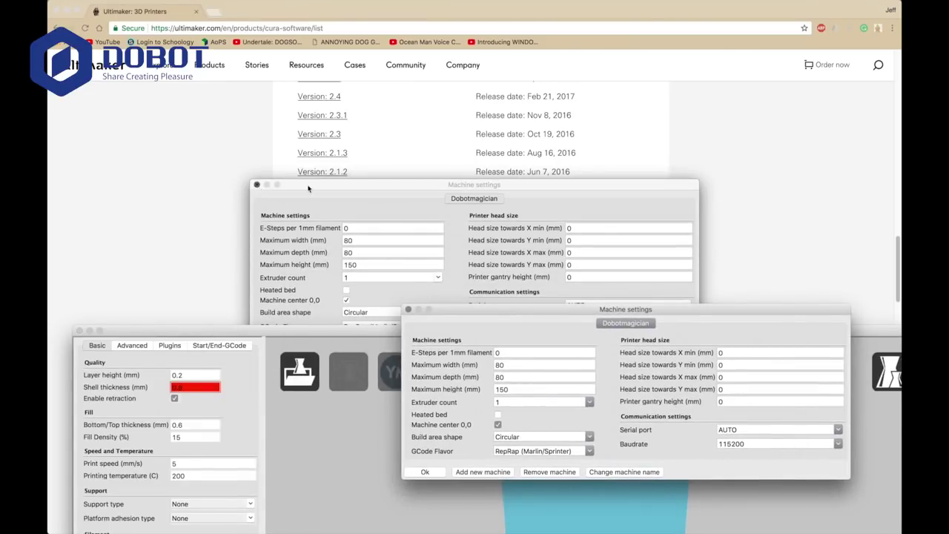
left_click(257, 184)
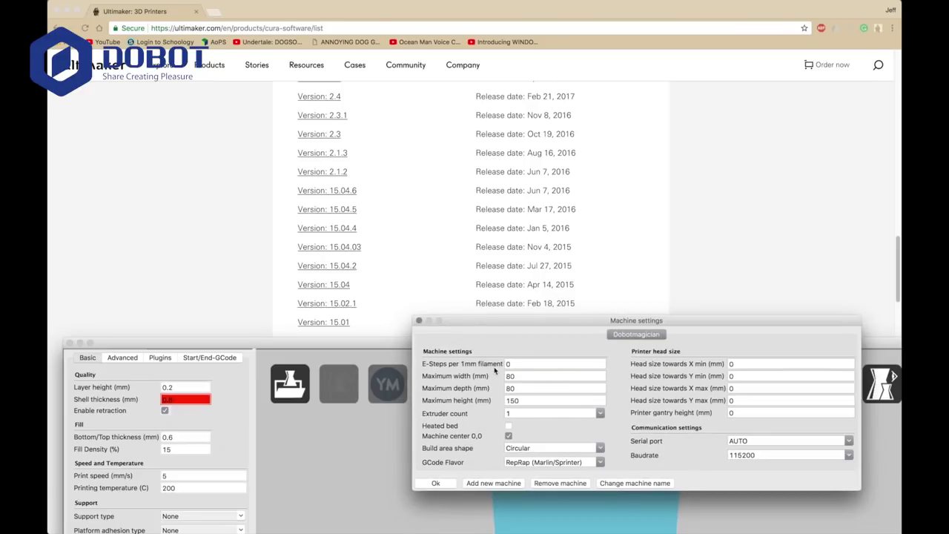
- Enable Machine center 0,0, set serial port /dev/cu.wchusbserial1460, and save the machine settings
left_click(518, 375)
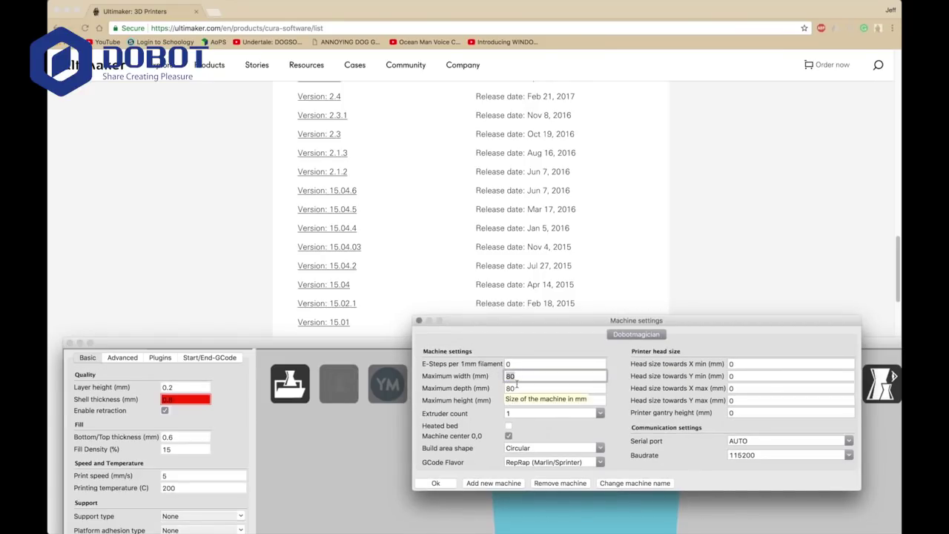
left_click(517, 388)
key("Tab")
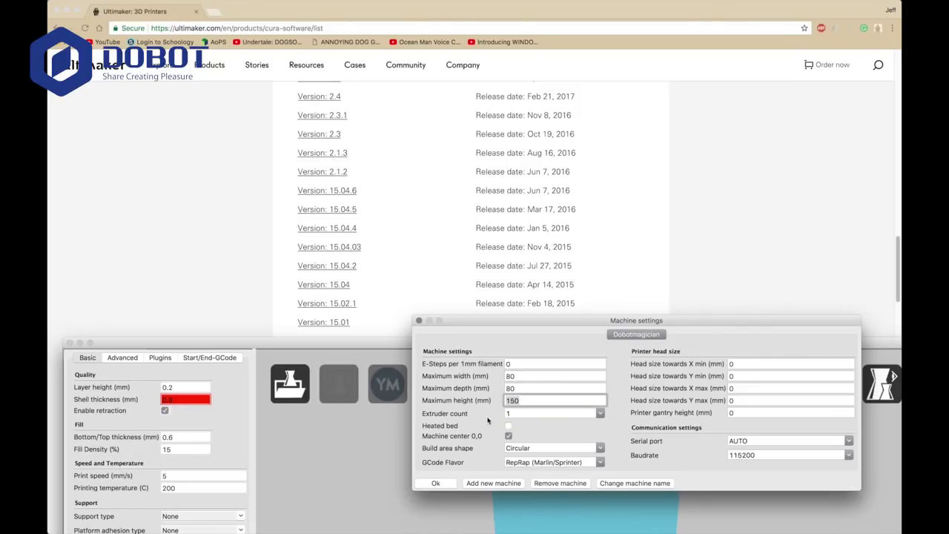
key("Tab")
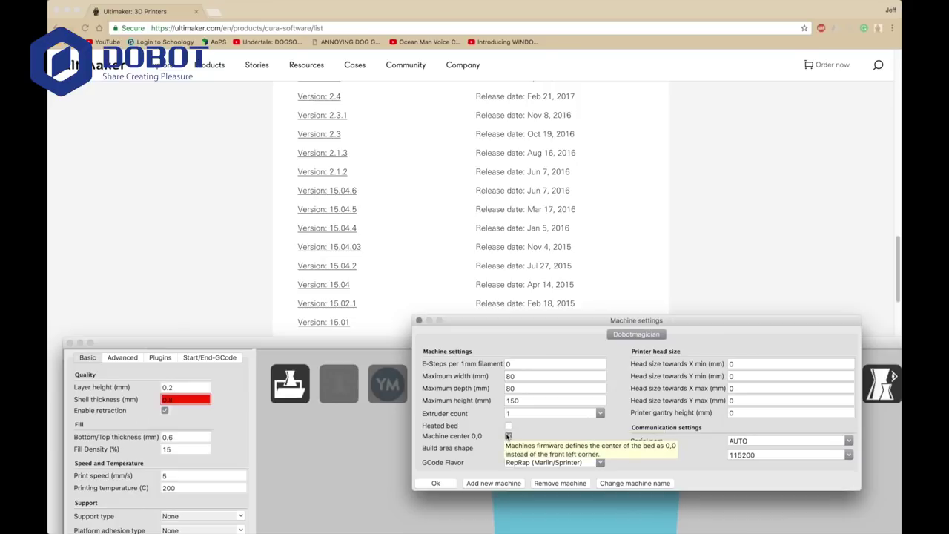
left_click(508, 437)
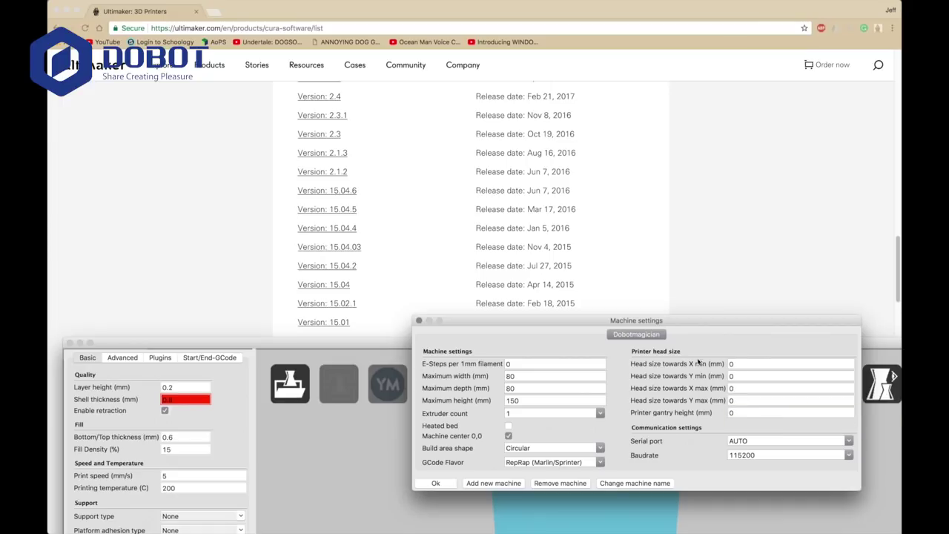
left_click(846, 441)
left_click(777, 496)
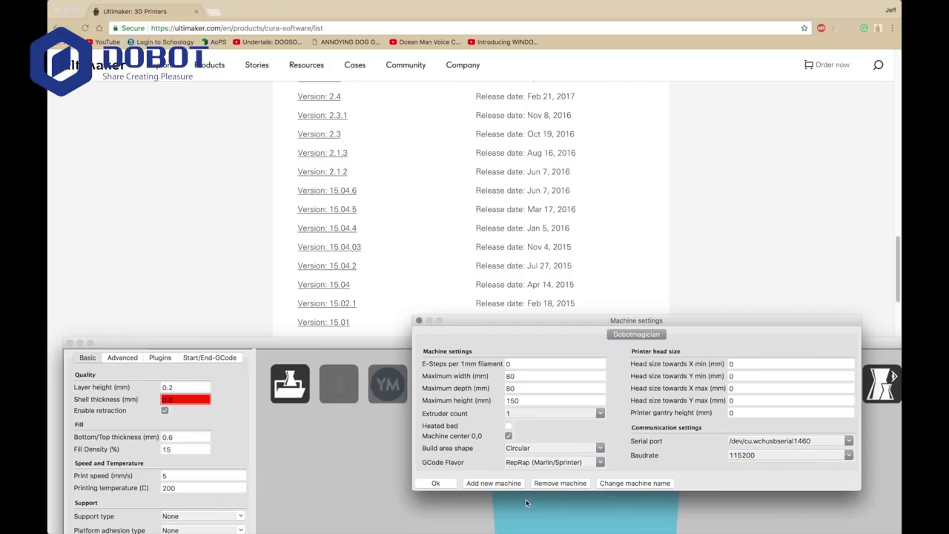
left_click(433, 485)
left_click_drag(366, 345, 342, 3)
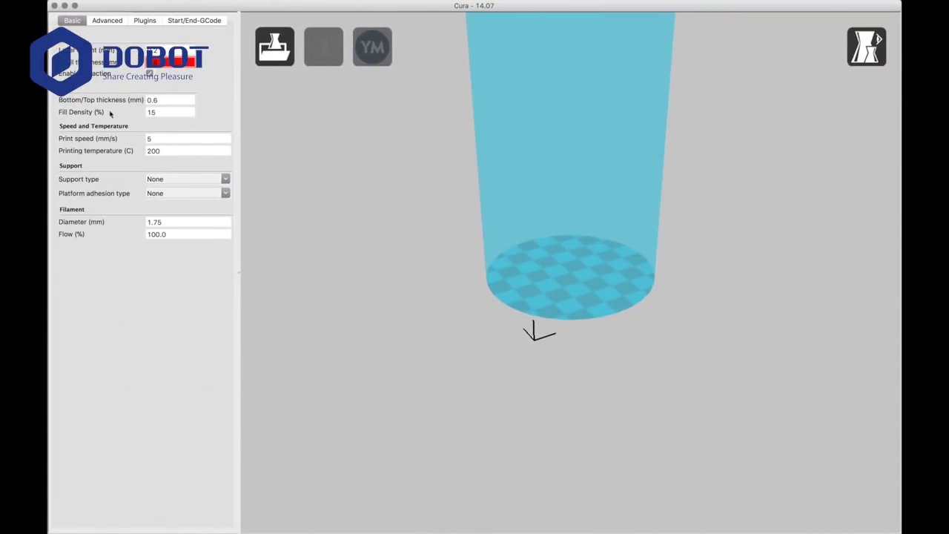
left_click(166, 50)
key("Tab")
type("0")
left_click(157, 99)
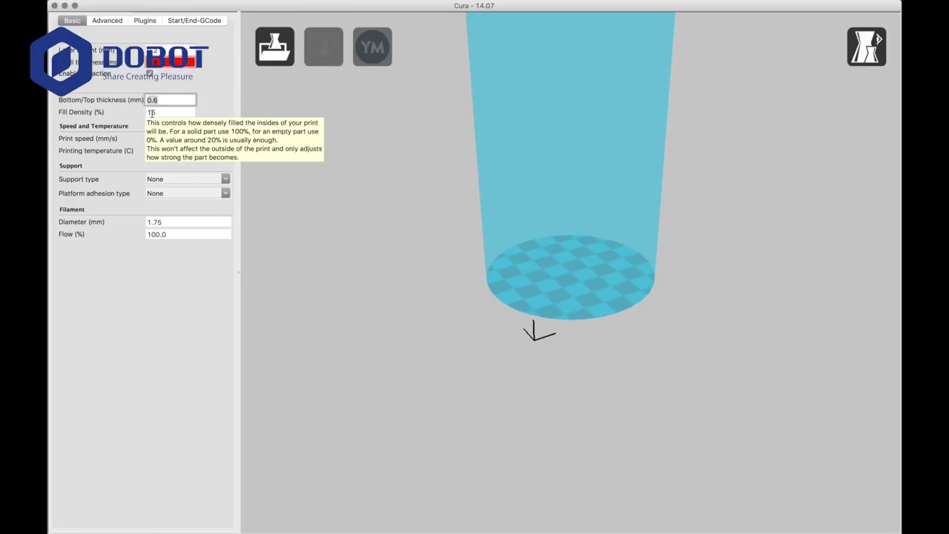
left_click(152, 112)
left_click(160, 140)
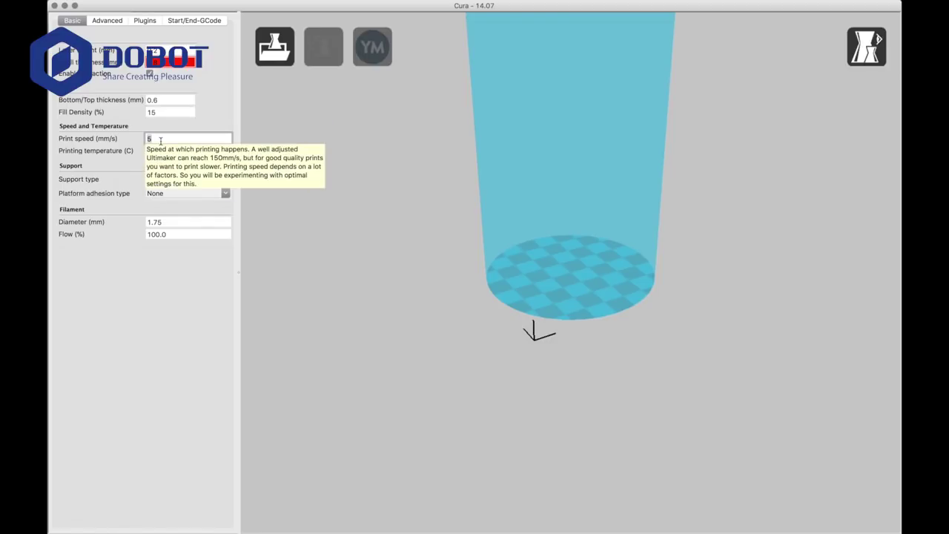
left_click(161, 151)
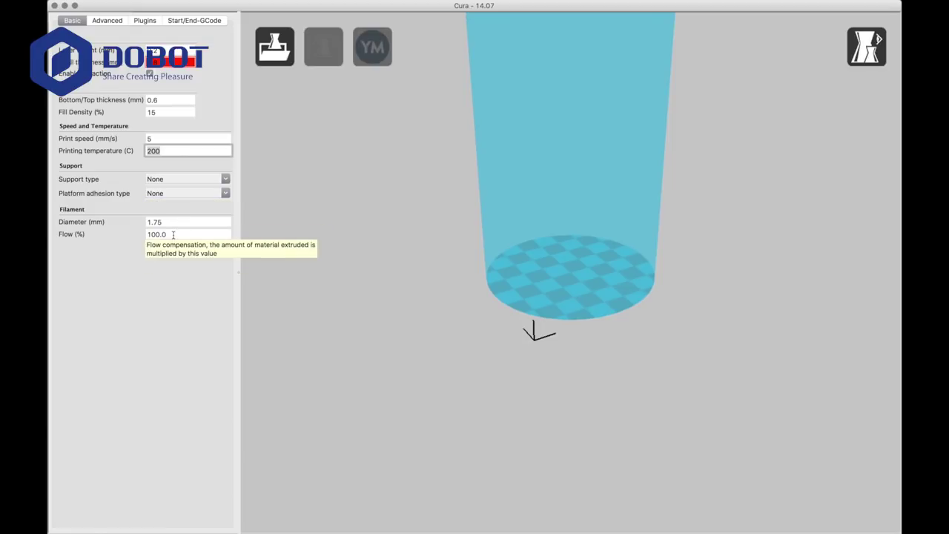
left_click(110, 21)
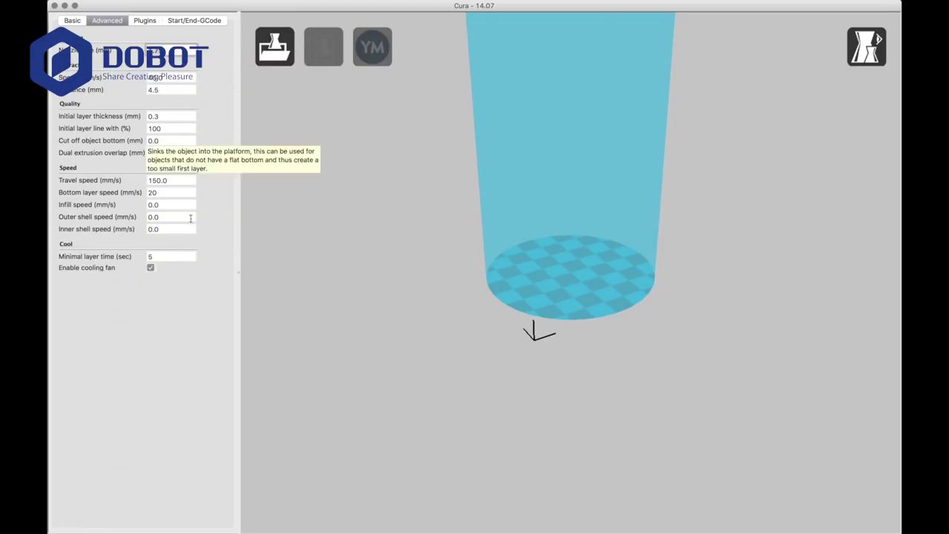
left_click(146, 23)
left_click(191, 24)
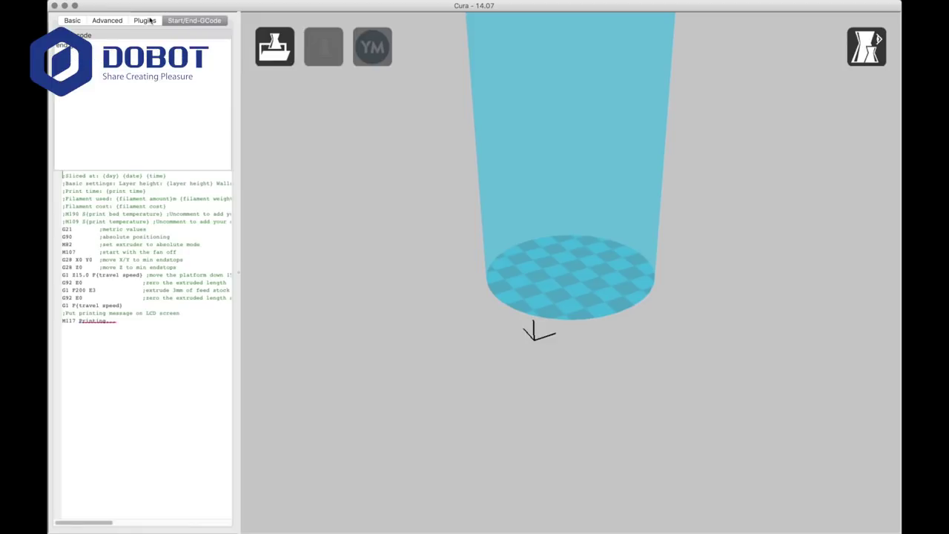
left_click(73, 20)
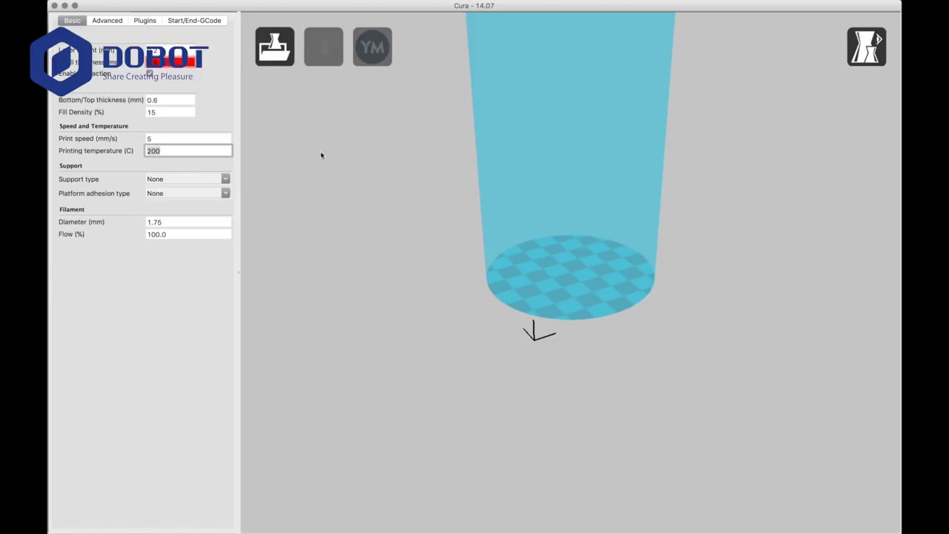
- Start loading a model and browse from Documents and Downloads to the Desktop folder's contents
left_click(274, 45)
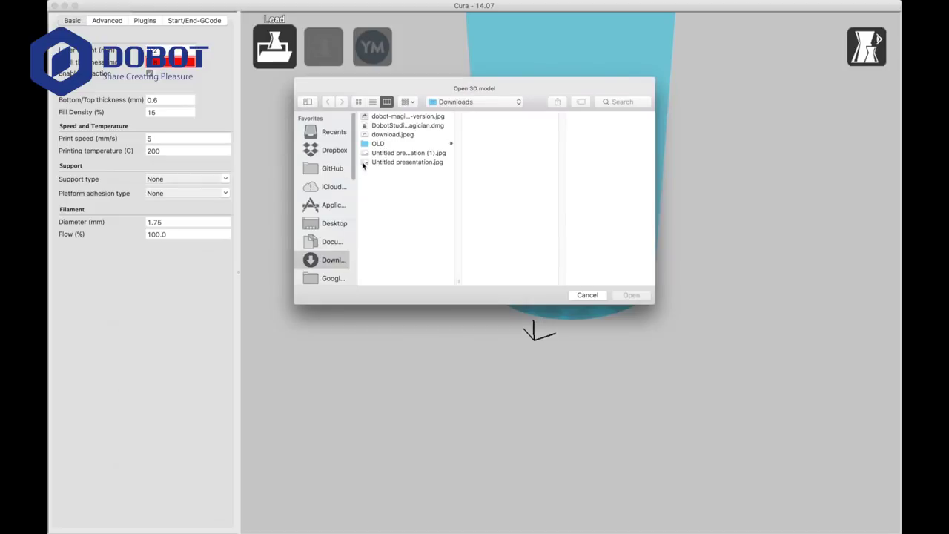
left_click(313, 241)
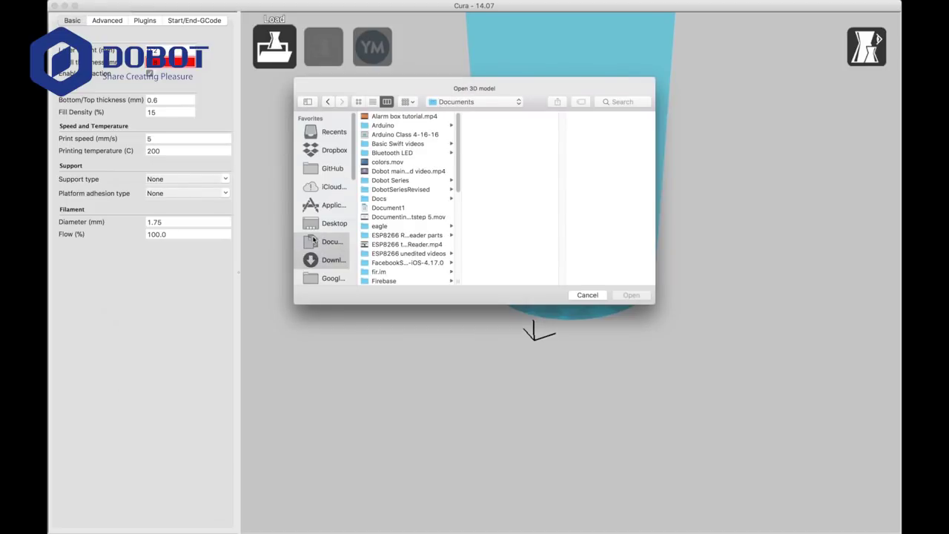
left_click(318, 261)
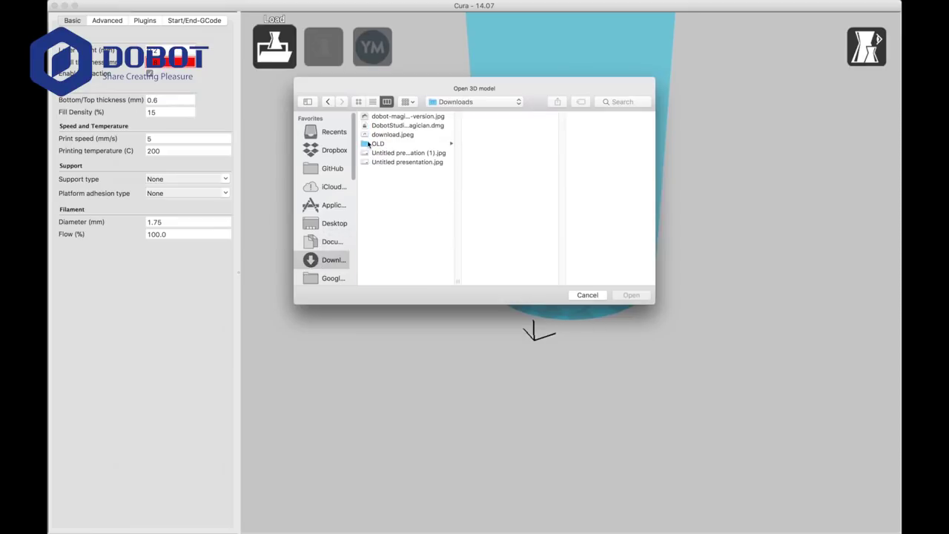
left_click(375, 144)
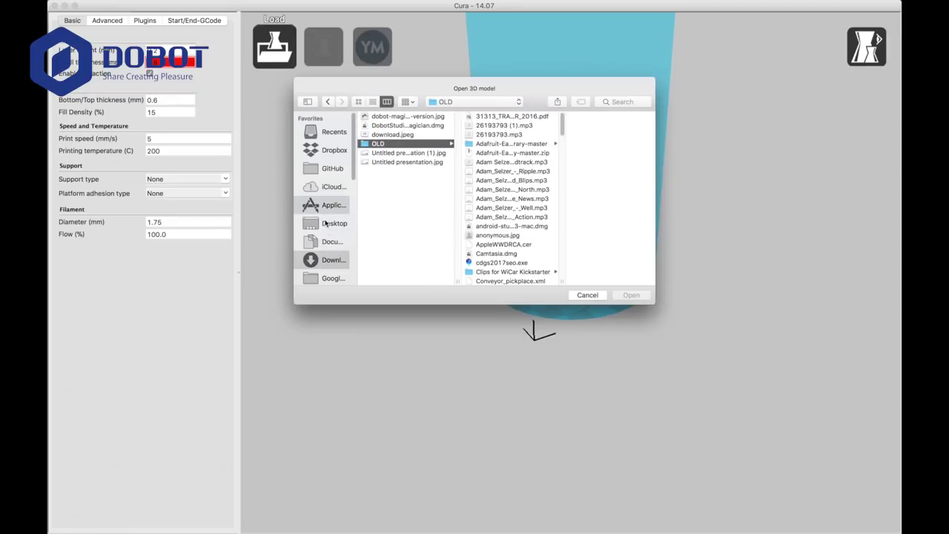
left_click(325, 213)
left_click(326, 224)
left_click(383, 117)
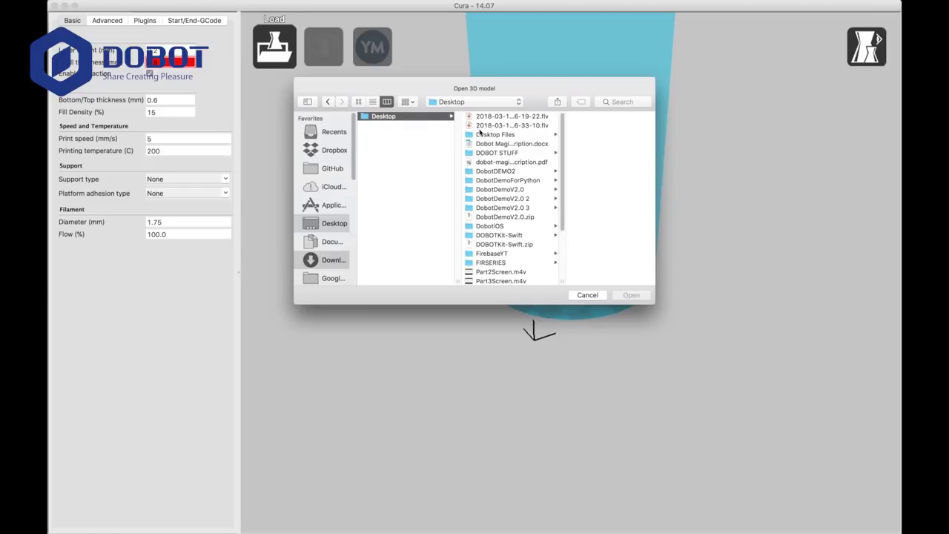
scroll(481, 132, "down", 5)
scroll(481, 132, "down", 3)
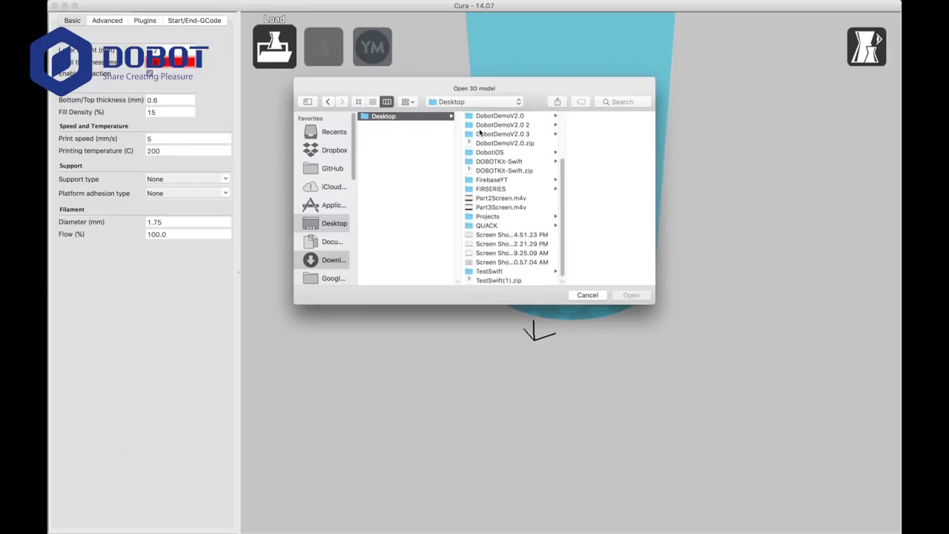
scroll(481, 132, "up", 6)
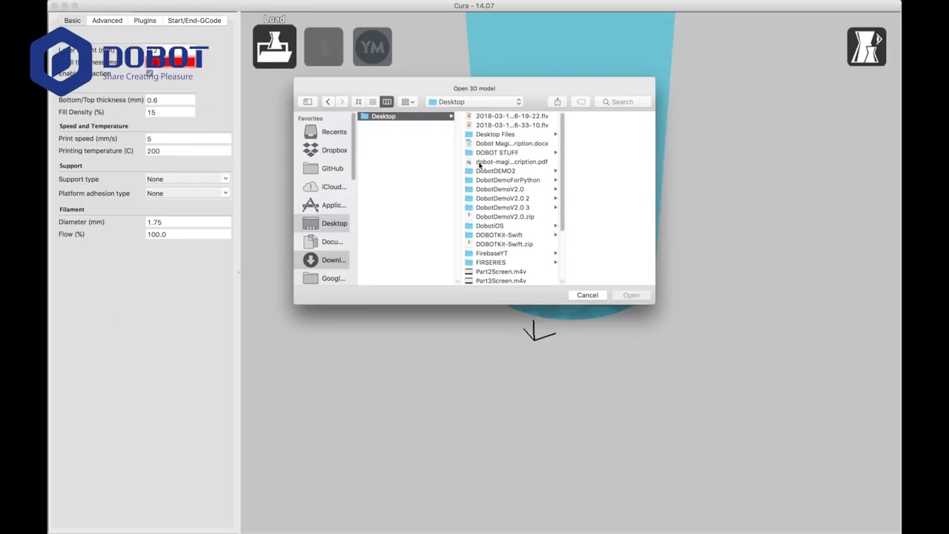
- Open Chrome and go to thingiverse.com in a new tab
key("super+space")
type("go")
key("Return")
key("super+t")
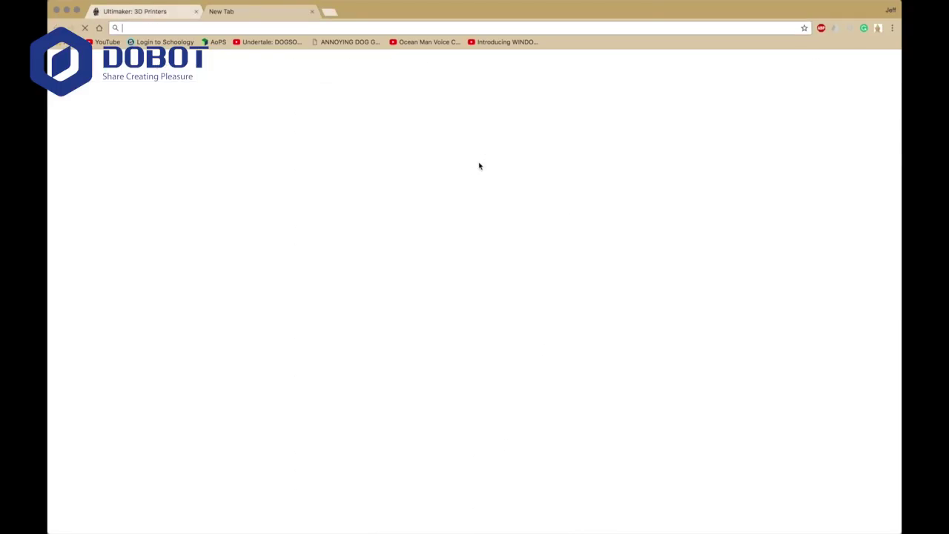
type("thingiverse.com")
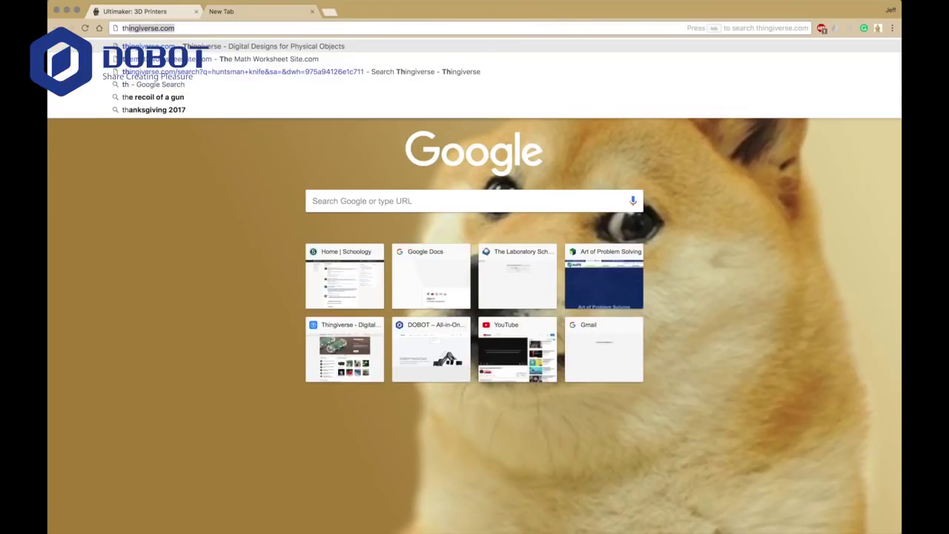
key("Return")
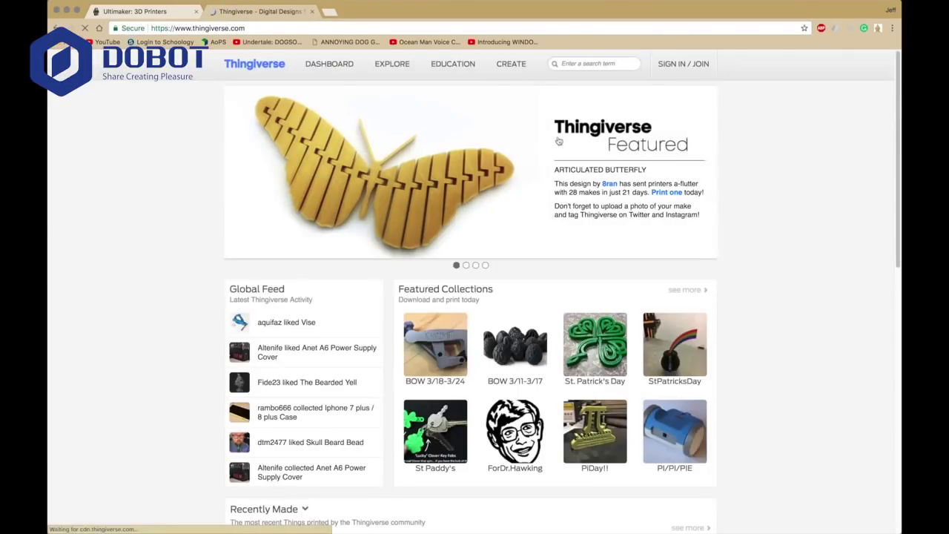
- Search Thingiverse for rectangular prism and download rectangular_prism.stl from its Thing Files
left_click(562, 64)
type("re")
left_click(581, 77)
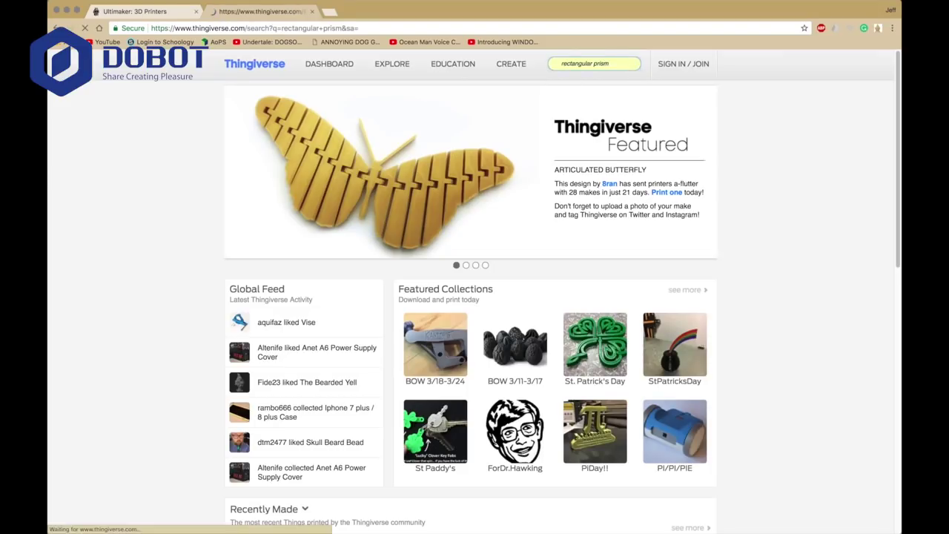
scroll(616, 390, "down", 1)
left_click(636, 303)
scroll(635, 303, "down", 2)
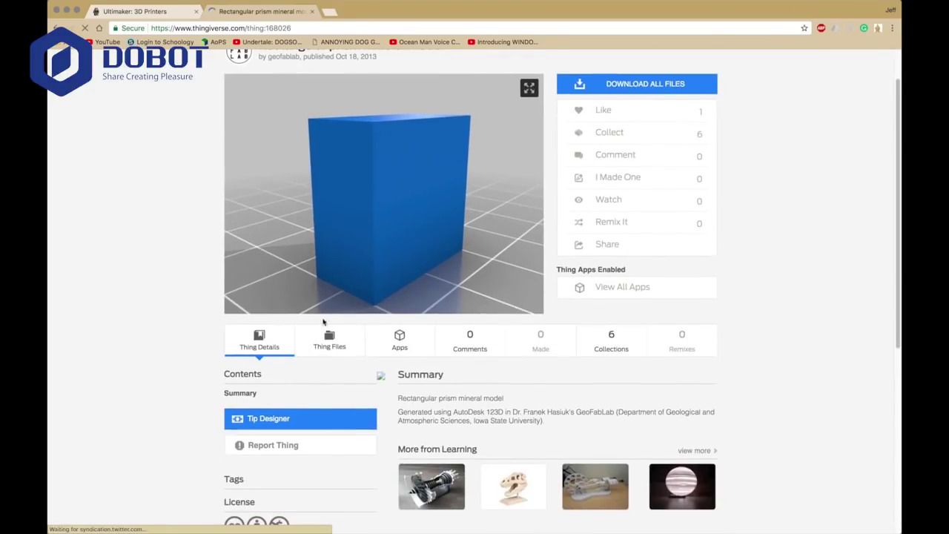
left_click(330, 342)
scroll(327, 345, "down", 2)
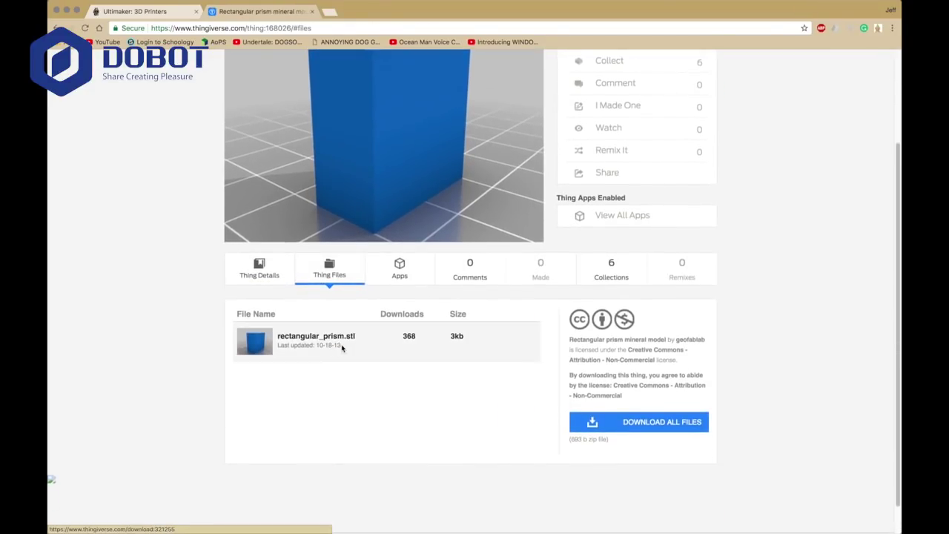
left_click(326, 339)
scroll(272, 411, "down", 2)
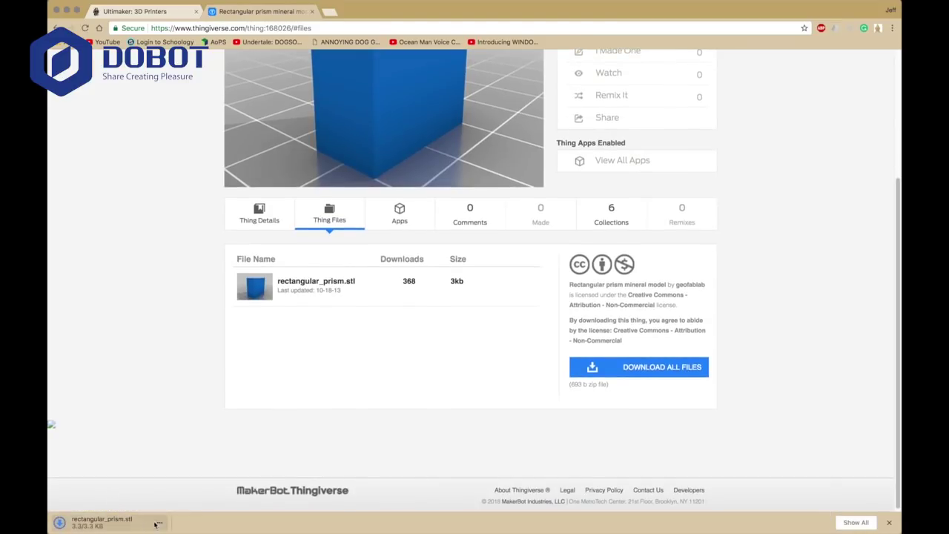
- Launch Finder via Spotlight, then return to Cura's Open 3D model dialog
key("super+space")
type("finder")
key("Return")
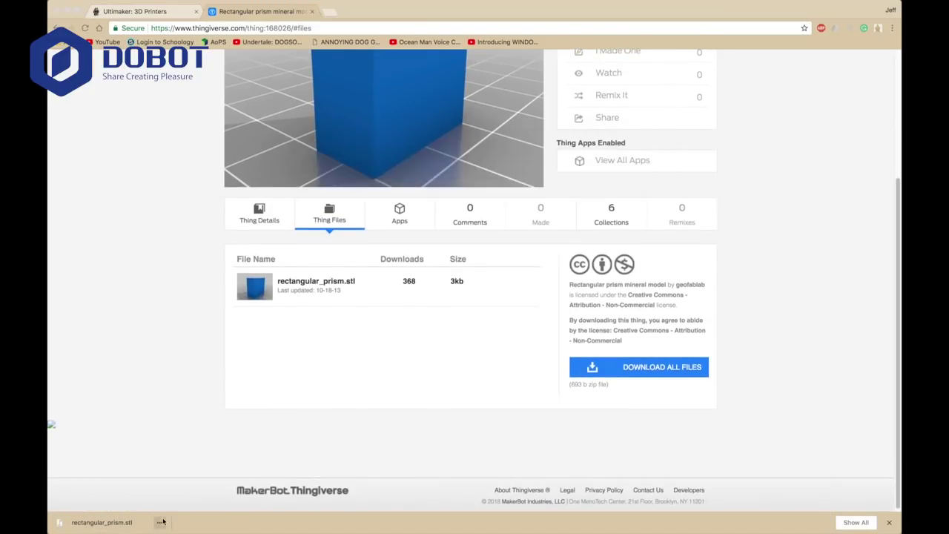
key("super+Tab")
key("super+Tab")
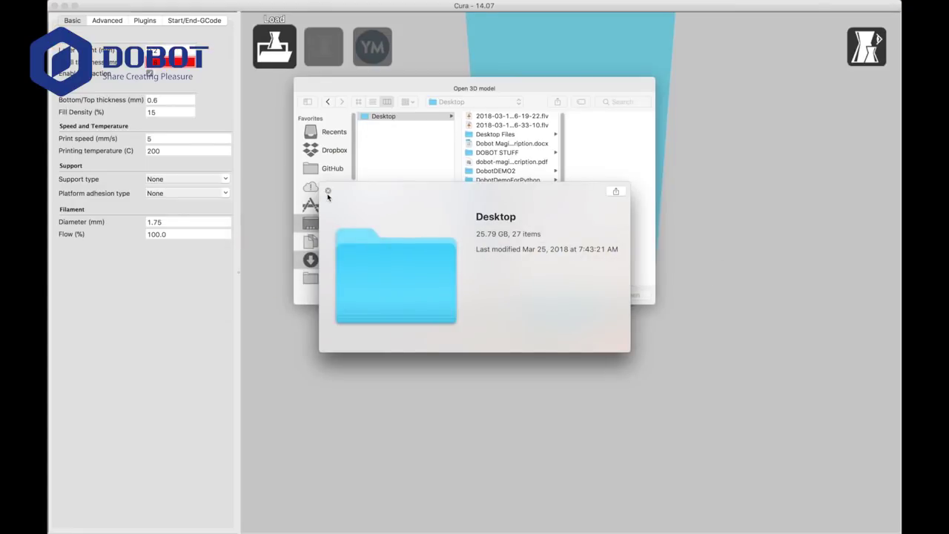
- Open rectangular_prism.stl from Downloads and select the box on the build plate
left_click(328, 192)
left_click(322, 245)
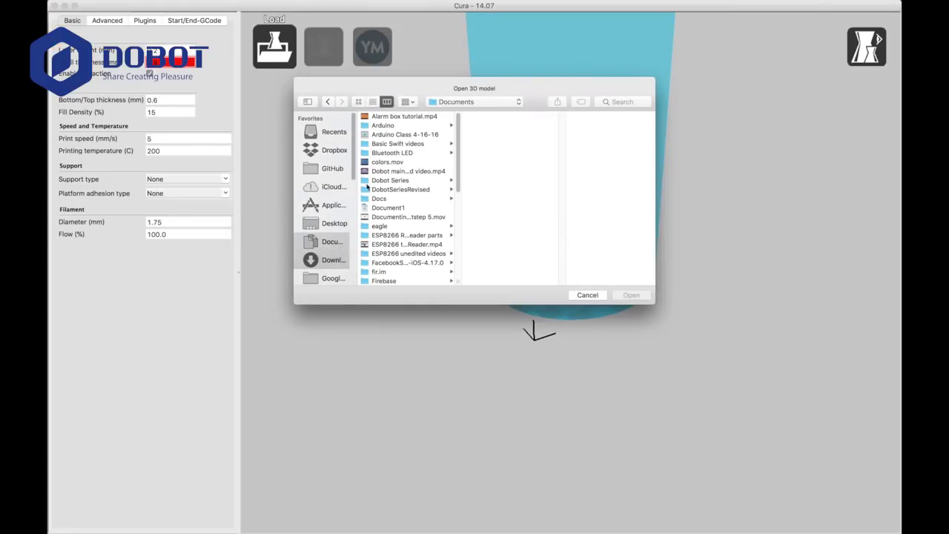
left_click(327, 260)
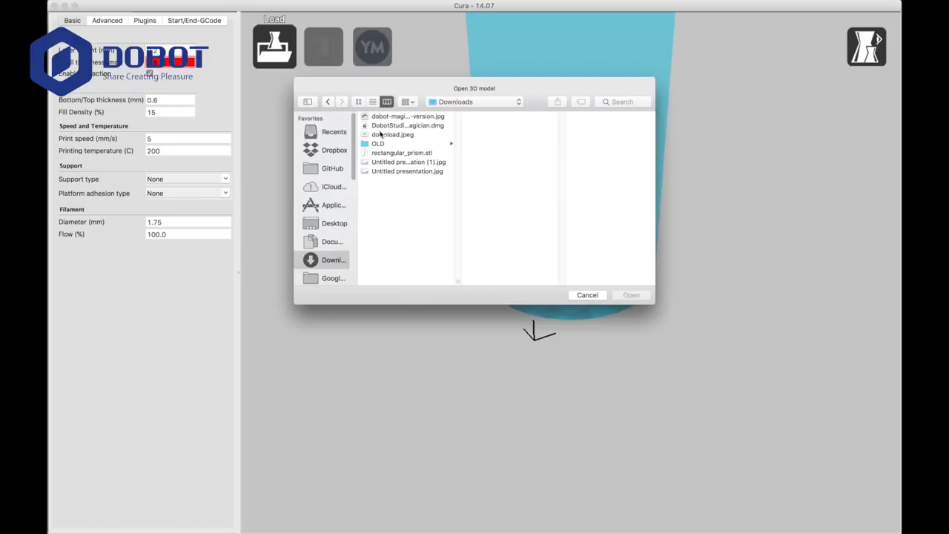
left_click(380, 134)
left_click(392, 162)
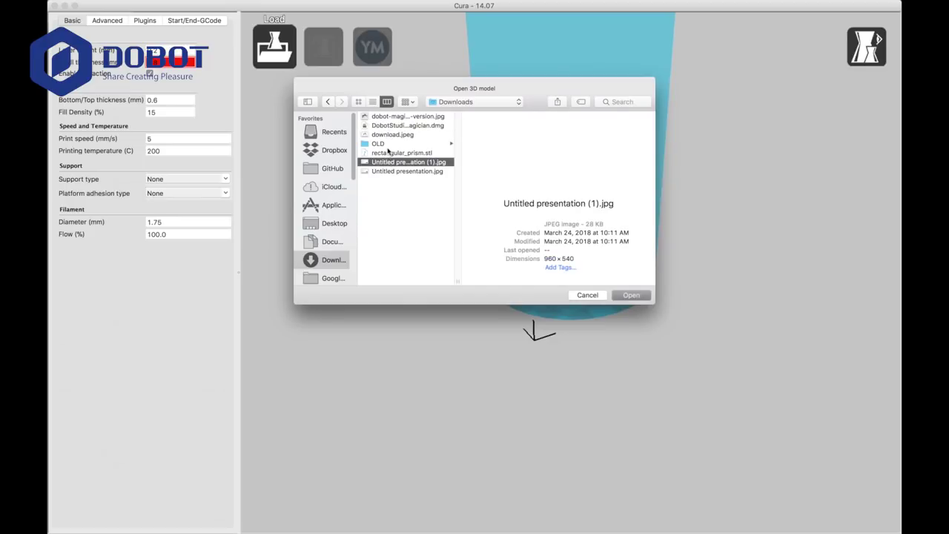
left_click(388, 152)
double_click(387, 152)
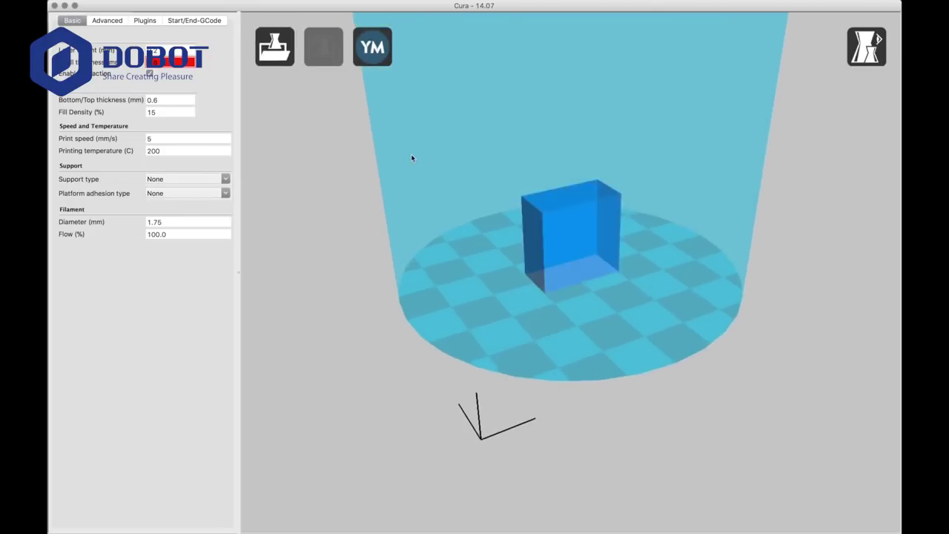
left_click(560, 236)
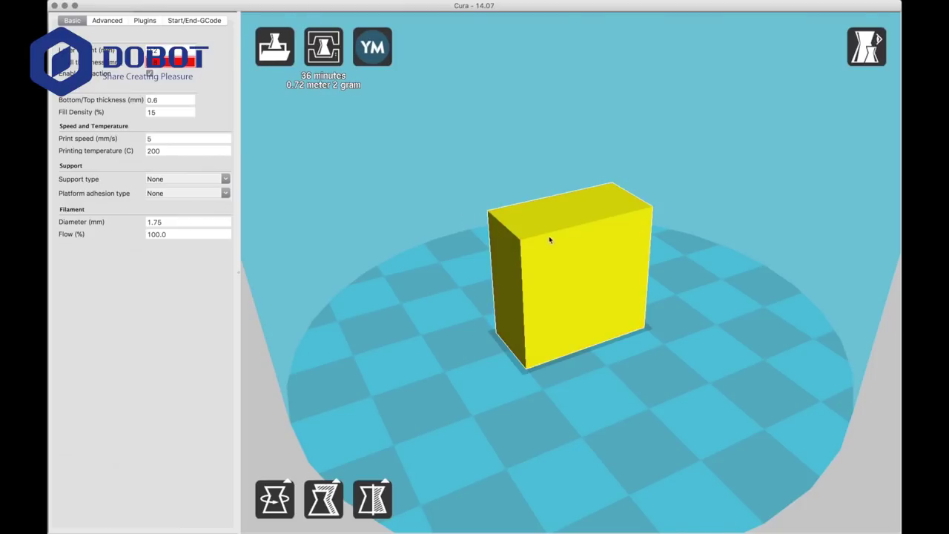
mouse_move(521, 245)
left_mouse_down()
mouse_move(528, 242)
mouse_move(515, 248)
left_mouse_up()
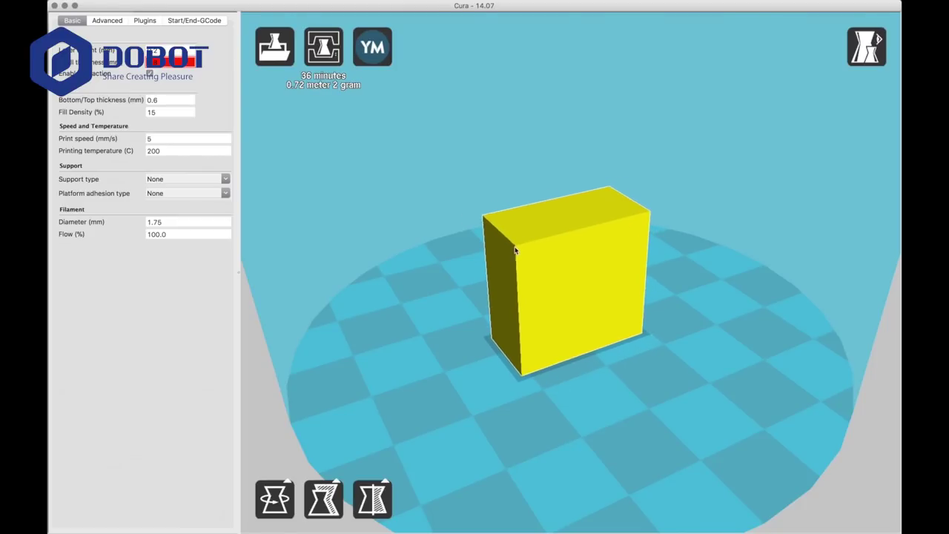
- Check the box's context actions and view modes, then reselect the box
right_click(559, 251)
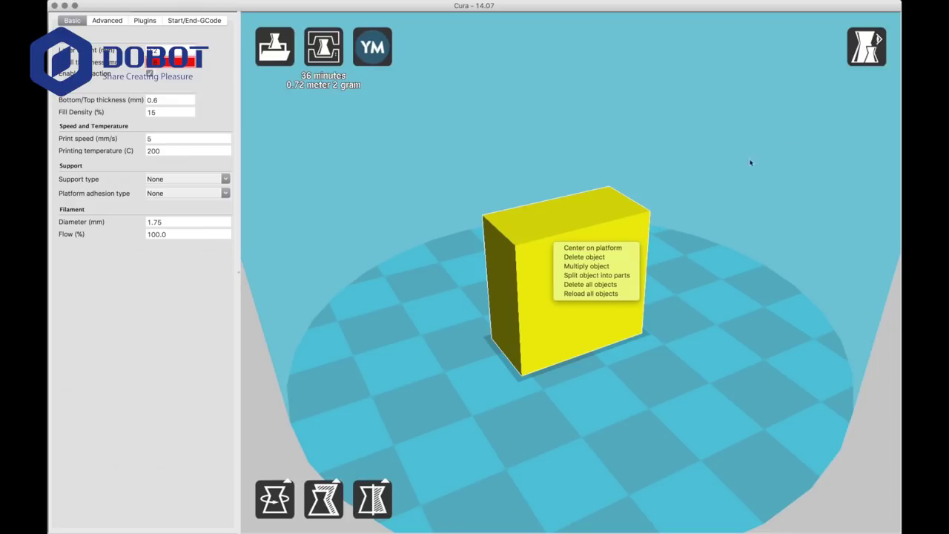
left_click(867, 46)
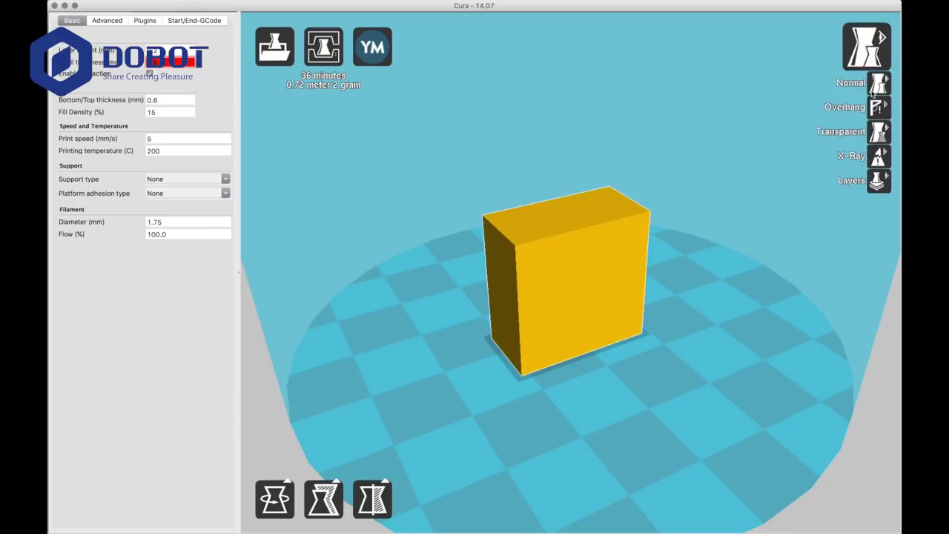
left_click(649, 288)
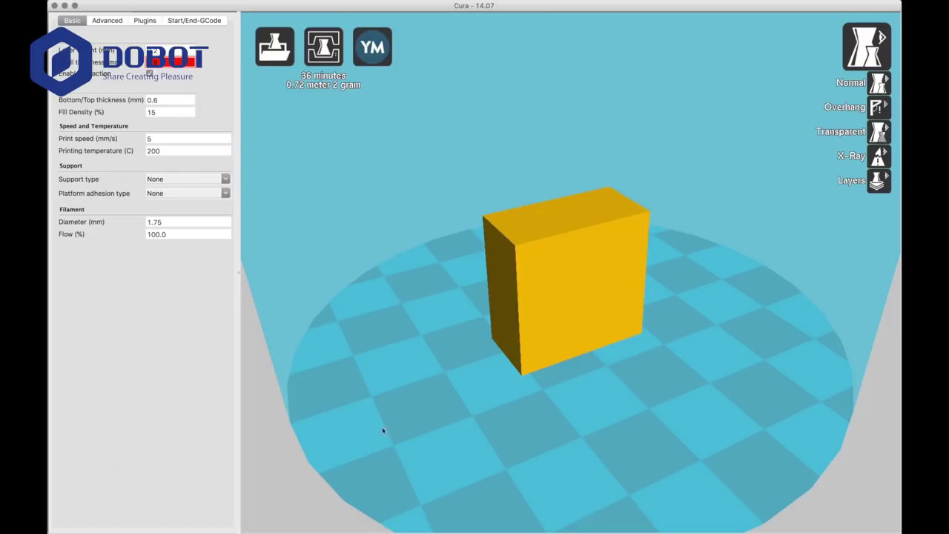
left_click(504, 306)
- Set Scale X to 0.4 with uniform scaling, making the box 8.0 × 4.0 × 8.0 mm
left_click(324, 509)
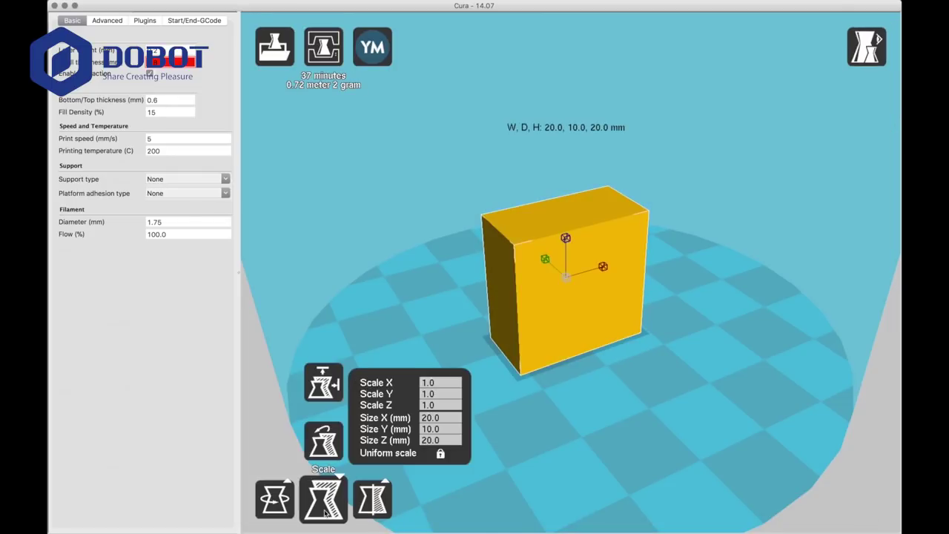
left_click(450, 419)
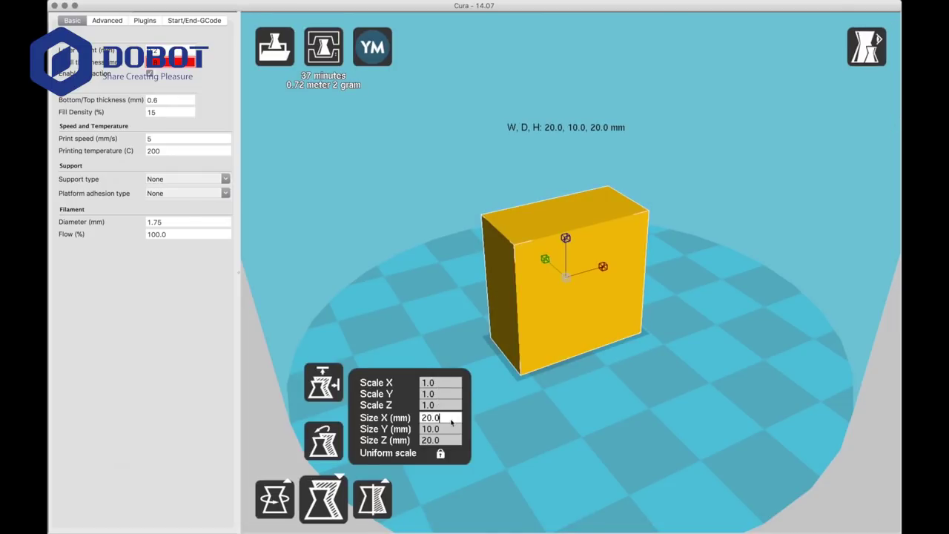
left_click(436, 384)
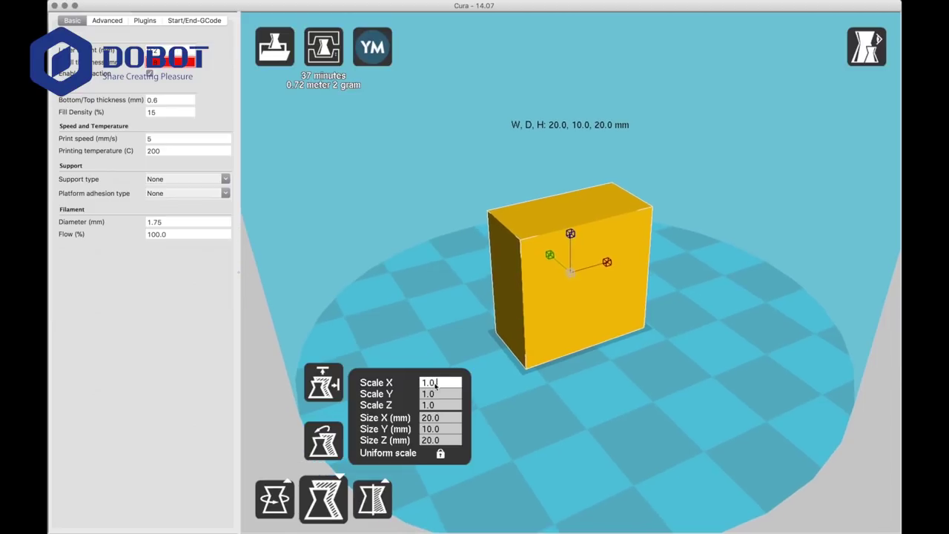
key("BackSpace")
key("BackSpace")
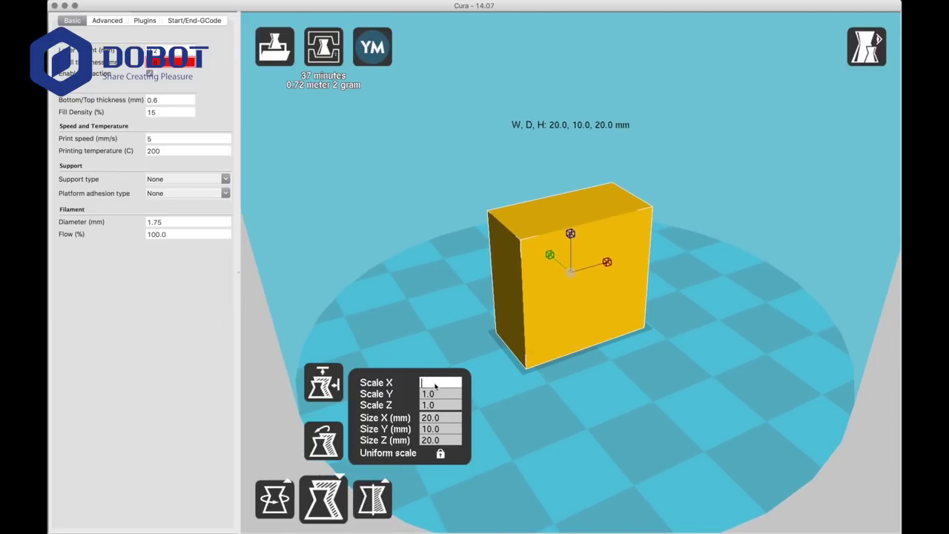
type("0.4")
scroll(554, 401, "up", 5)
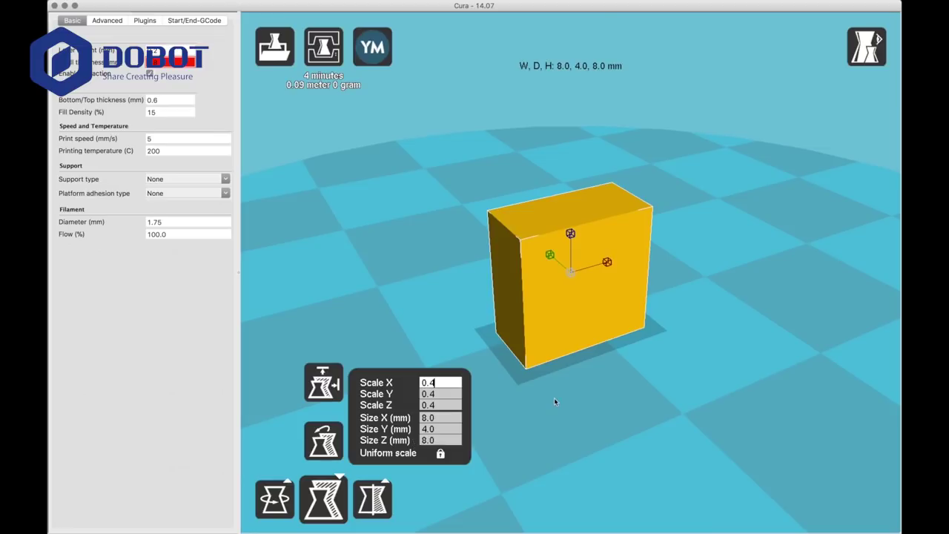
left_click(505, 383)
scroll(504, 384, "down", 10)
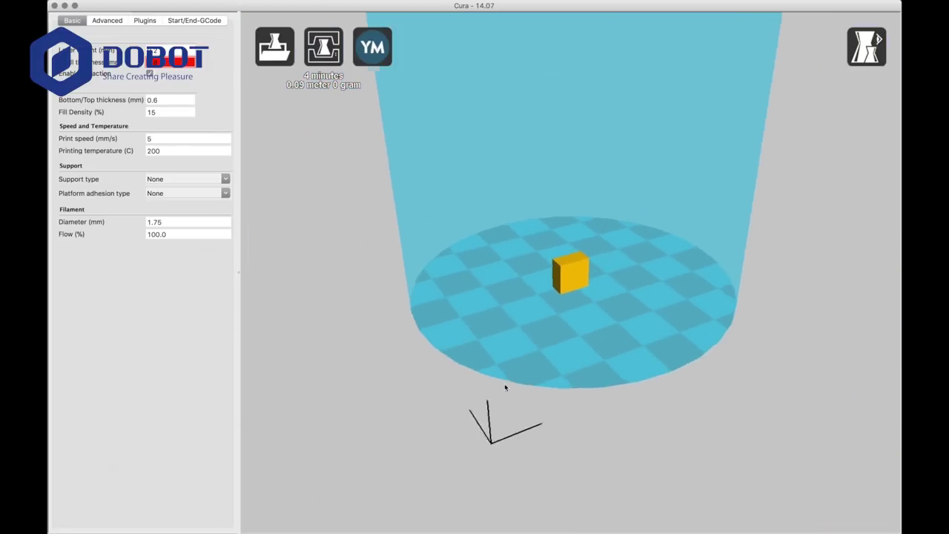
scroll(505, 383, "up", 1)
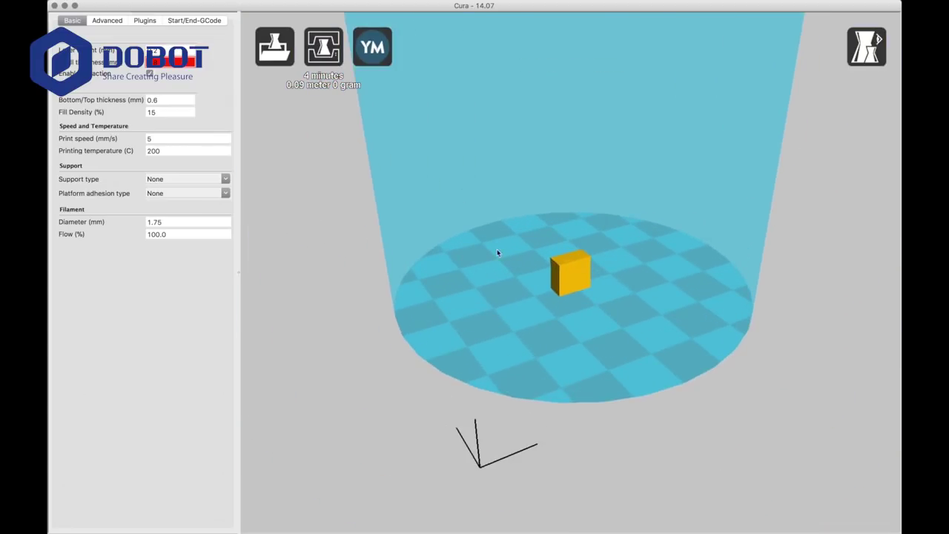
scroll(498, 193, "up", 3)
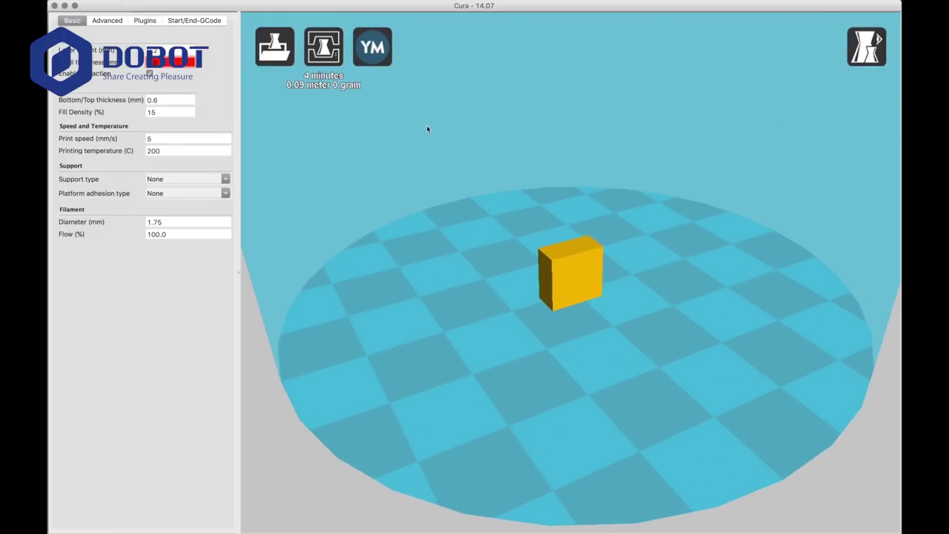
scroll(427, 129, "down", 1)
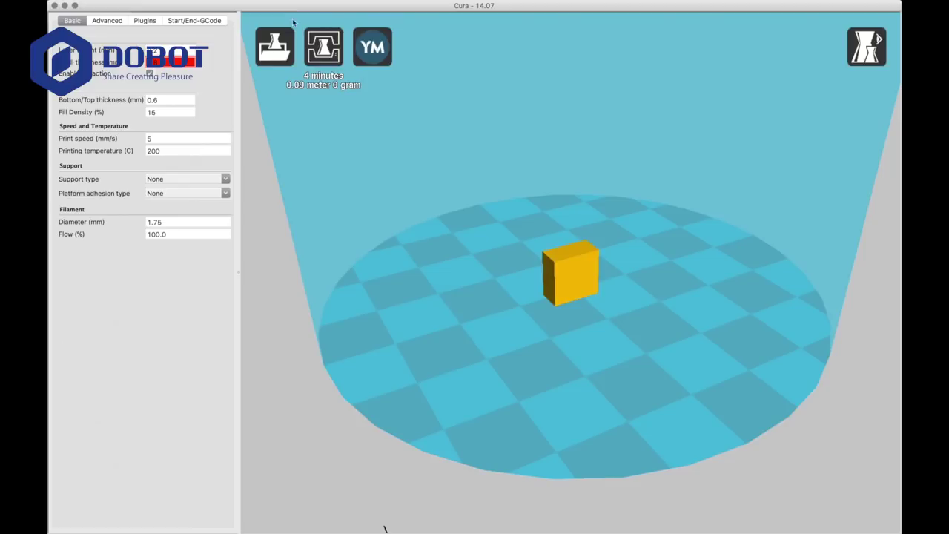
- Connect to the printer over USB until it reports Operational, then close the printing window
left_click(320, 49)
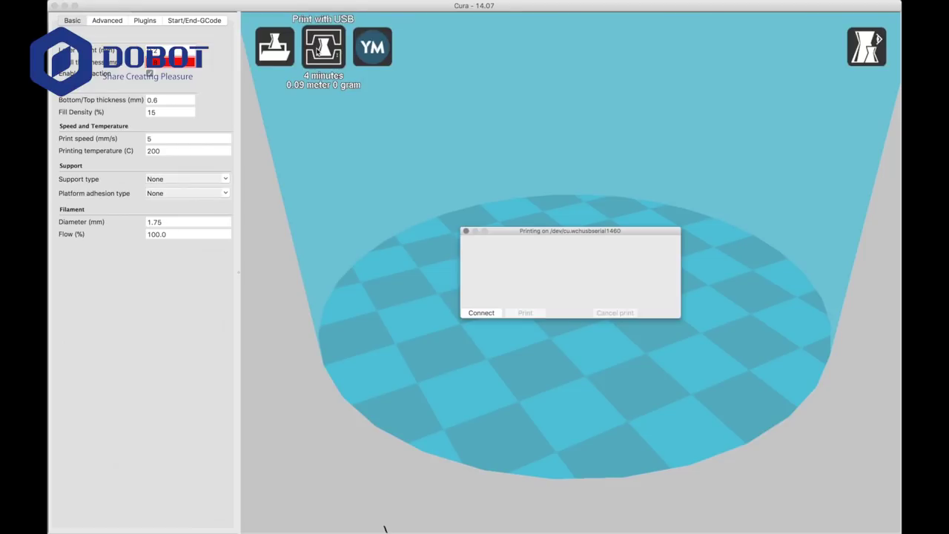
left_click(469, 316)
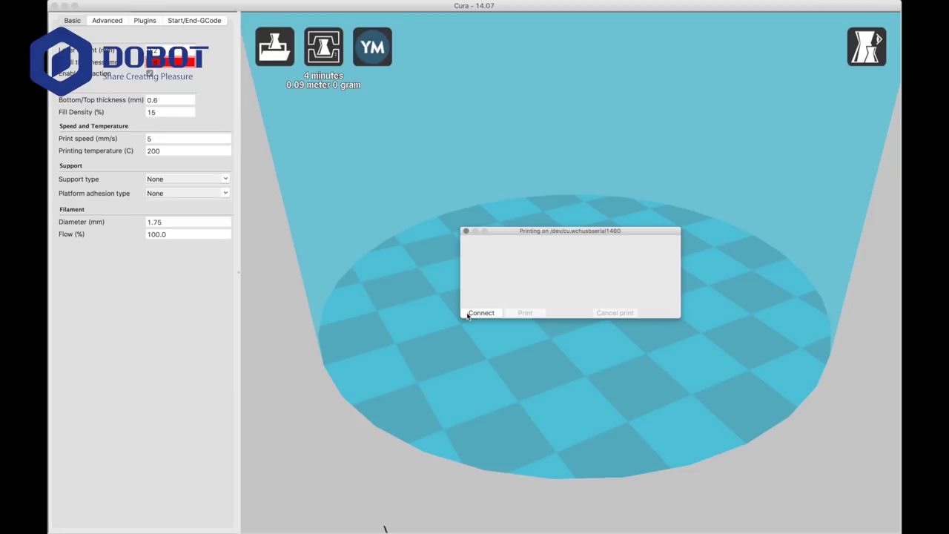
left_click(477, 315)
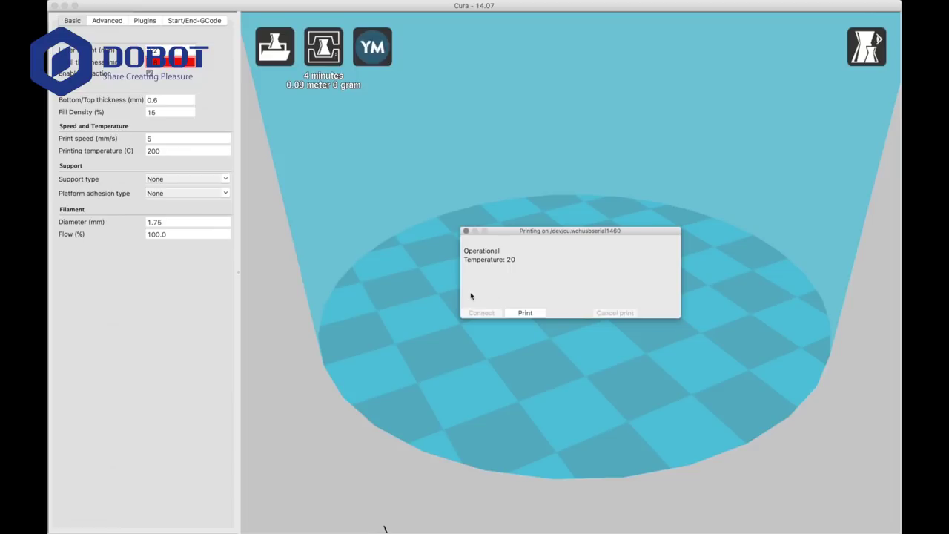
left_click(465, 231)
scroll(482, 248, "up", 3)
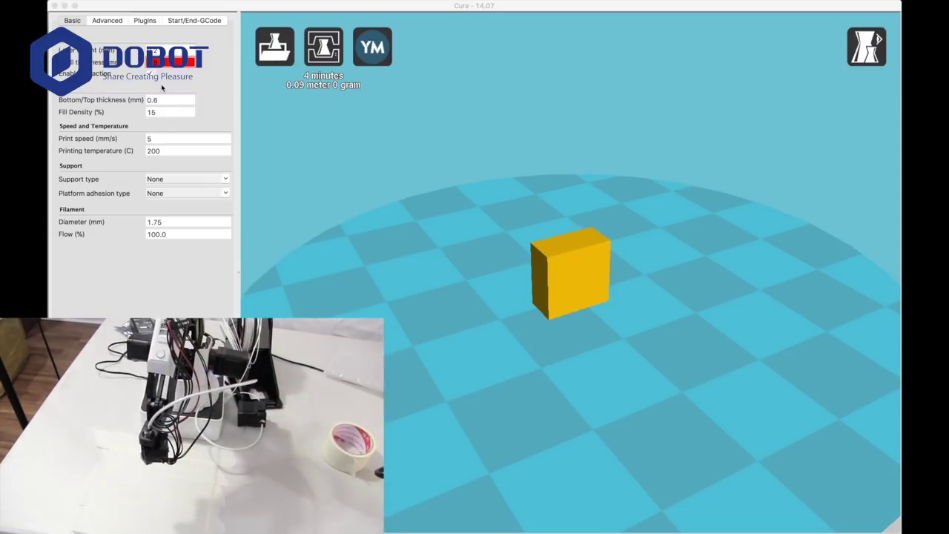
- Reopen Cura's USB printing window and connect to the printer on /dev/cu.wchusbserial1460
left_click(108, 4)
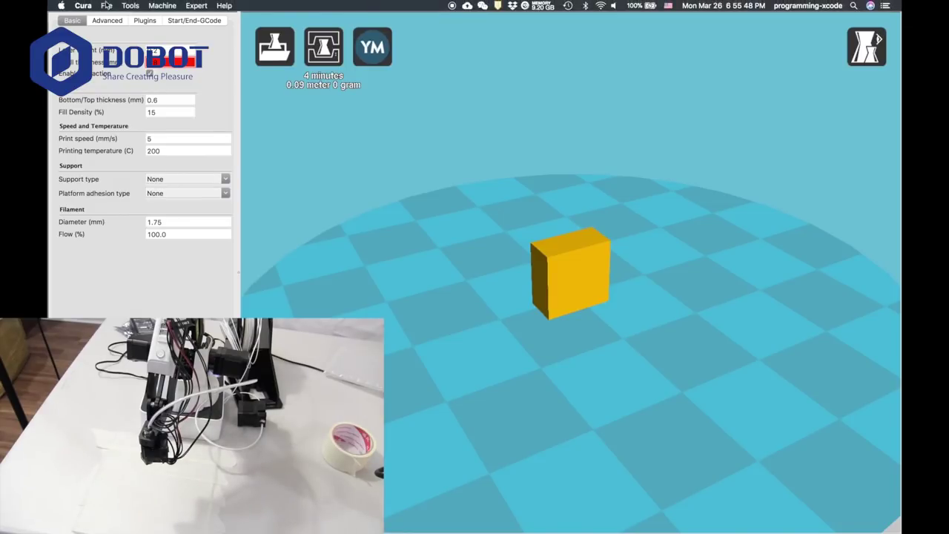
left_click(107, 5)
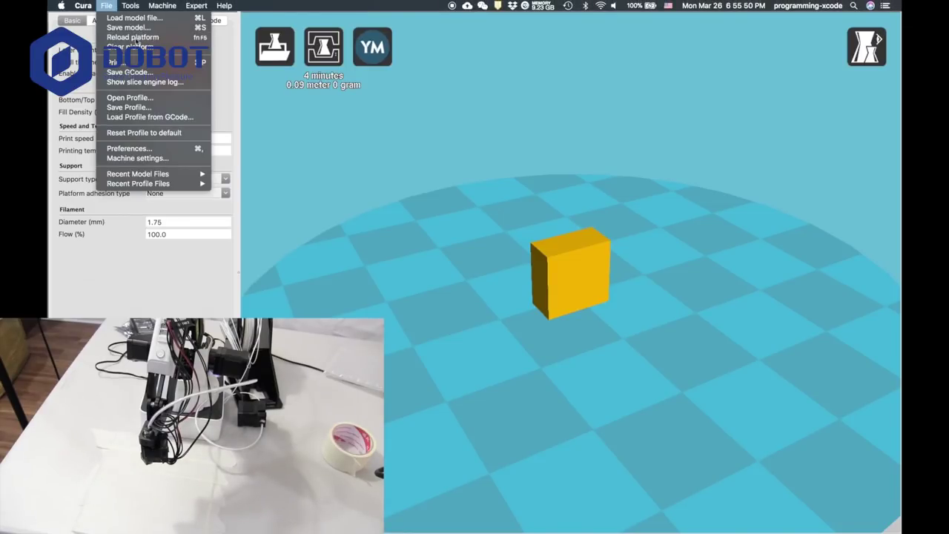
left_click(310, 52)
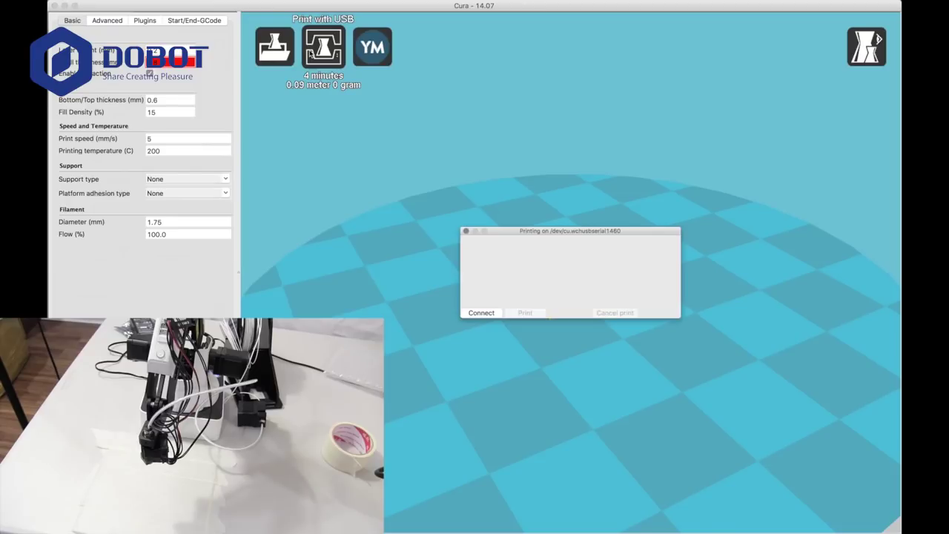
left_click(481, 313)
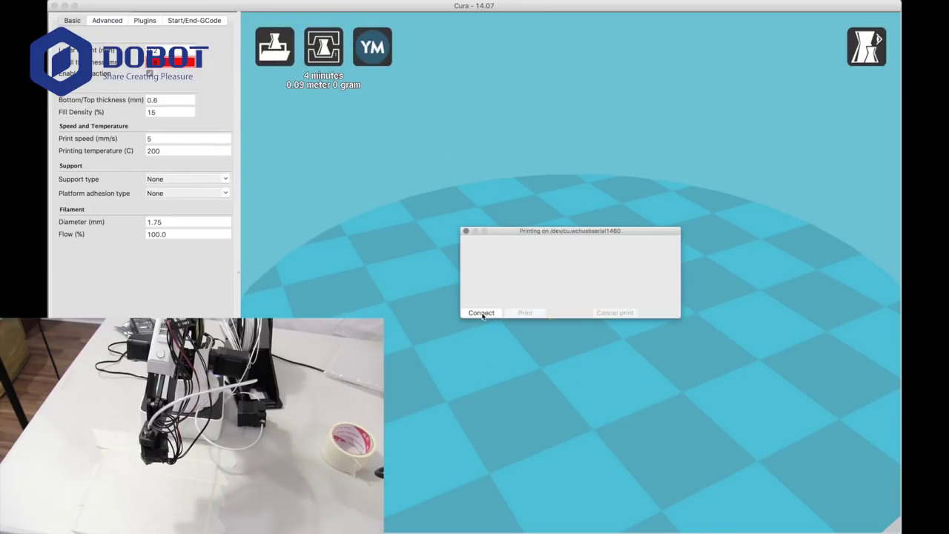